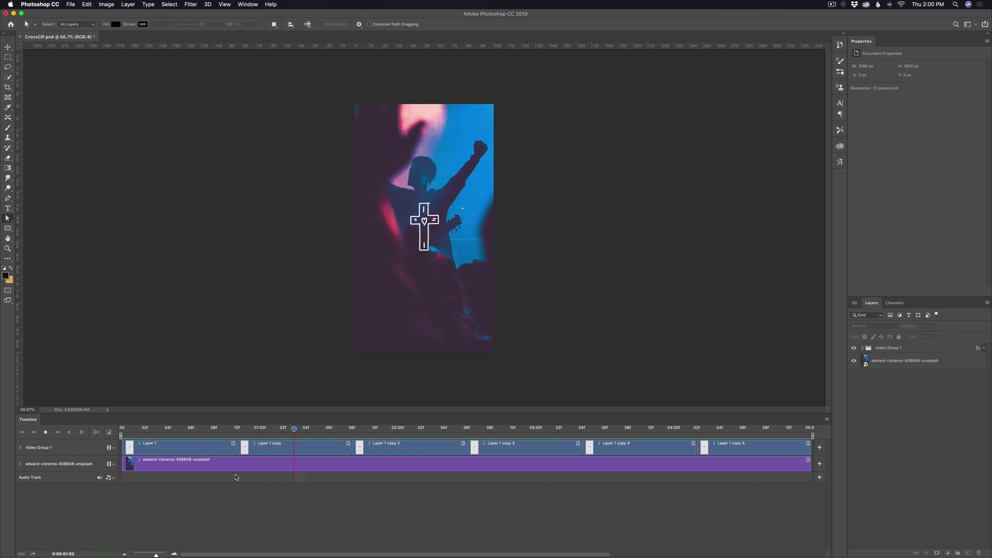
# Stop the CrossGIF.psd playback and bring up the New Document dialog.
pyautogui.press('space')
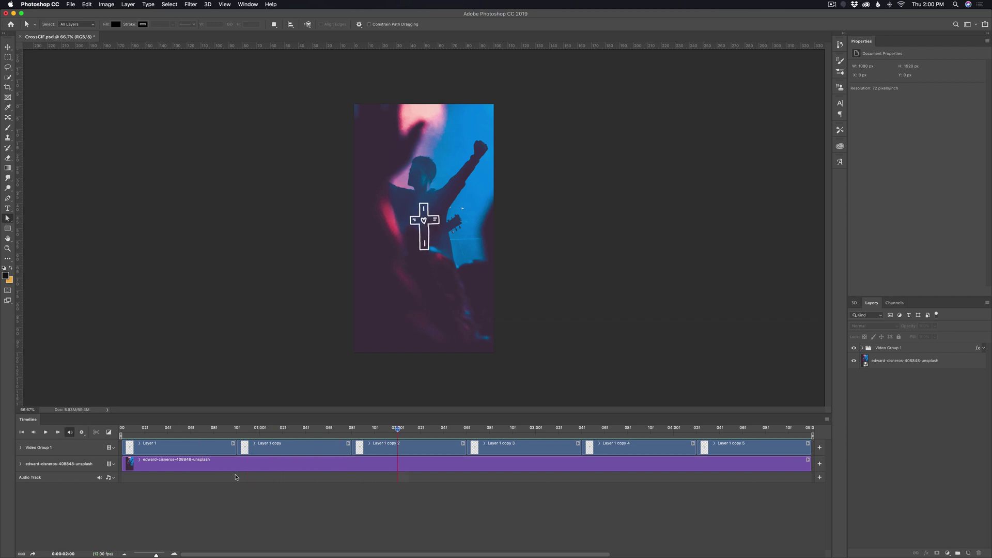
pyautogui.press('super+n')
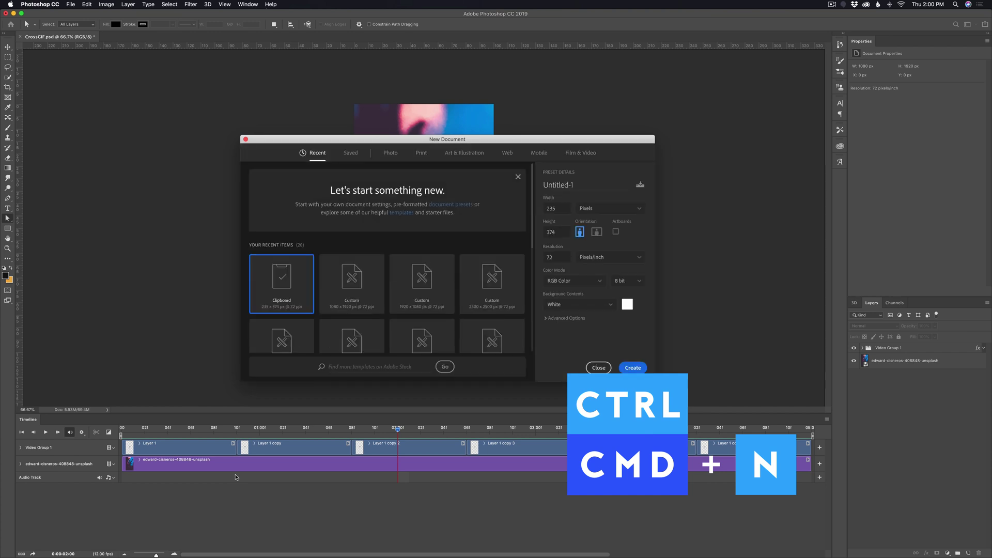
# Create a blank 1080 × 1920 px document from the Custom recent preset.
pyautogui.click(353, 280)
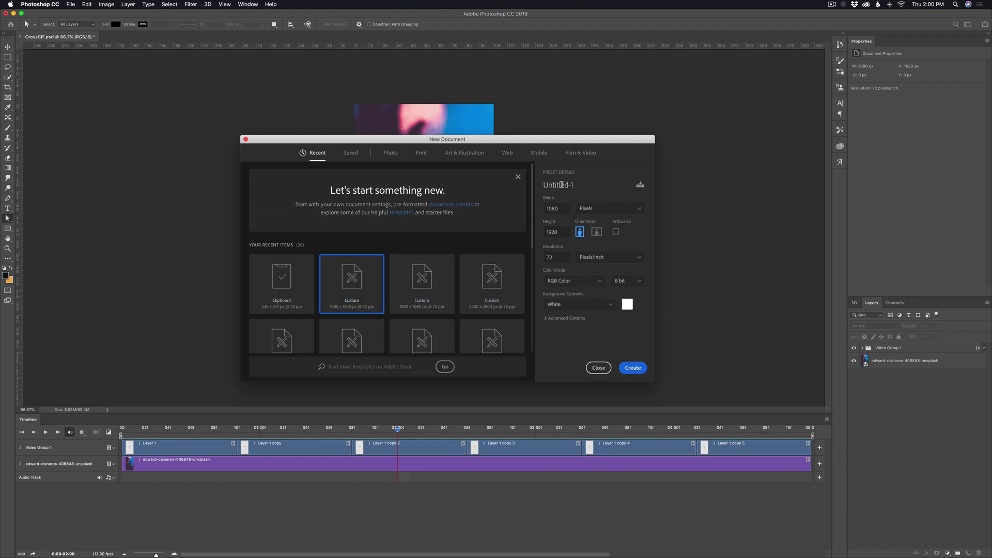
pyautogui.click(633, 368)
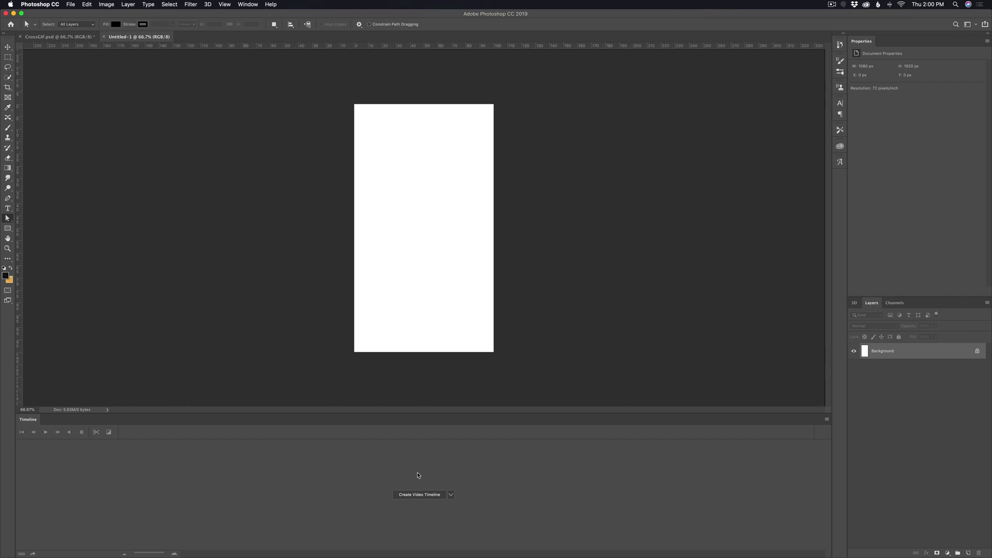
# Convert the blank document into a video timeline.
pyautogui.click(244, 5)
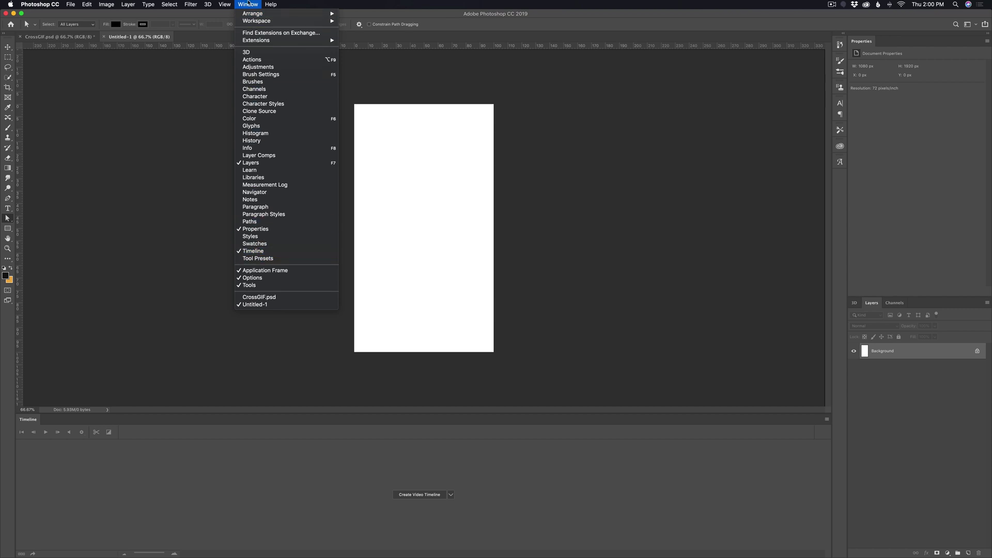
pyautogui.click(540, 507)
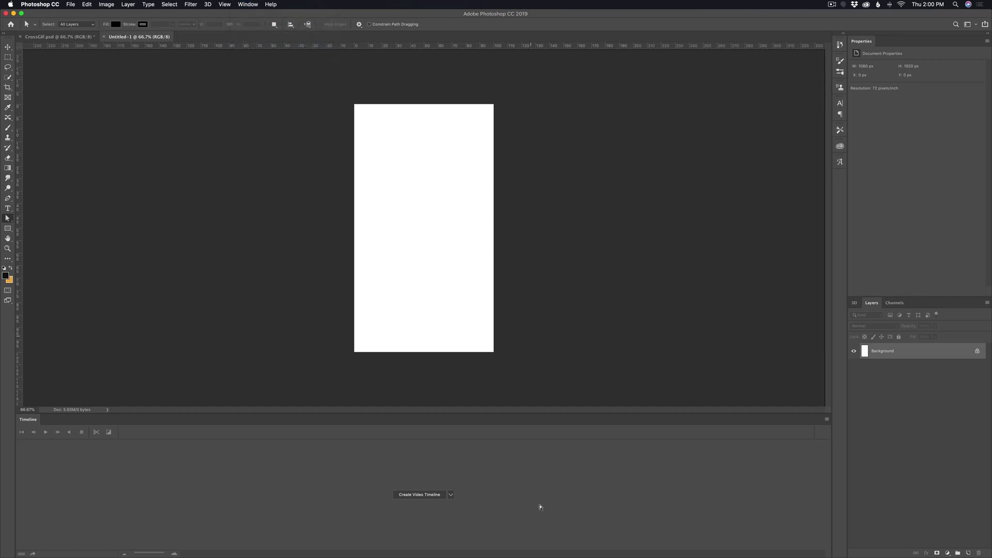
pyautogui.click(406, 496)
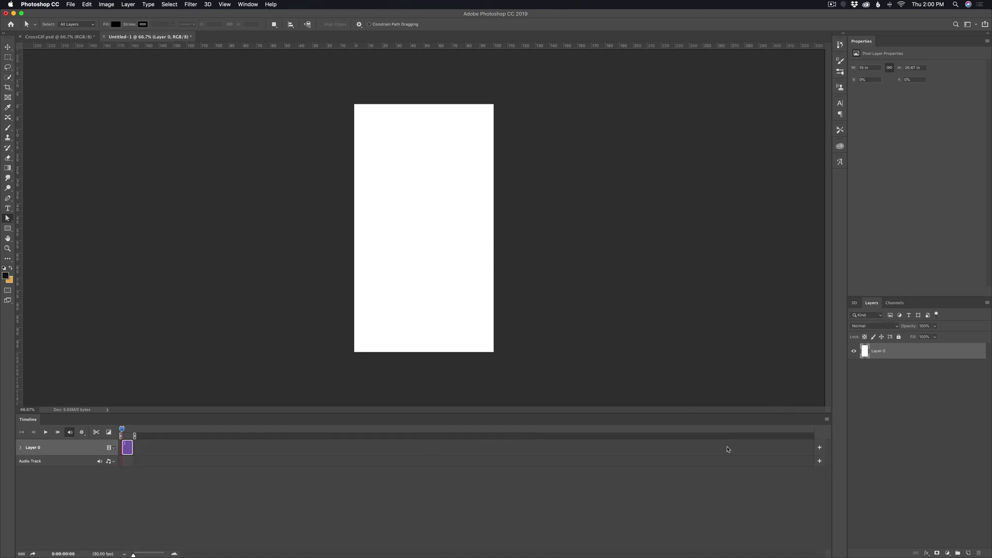
# Set the timeline frame rate to 12 fps and widen the timeline zoom.
pyautogui.click(827, 419)
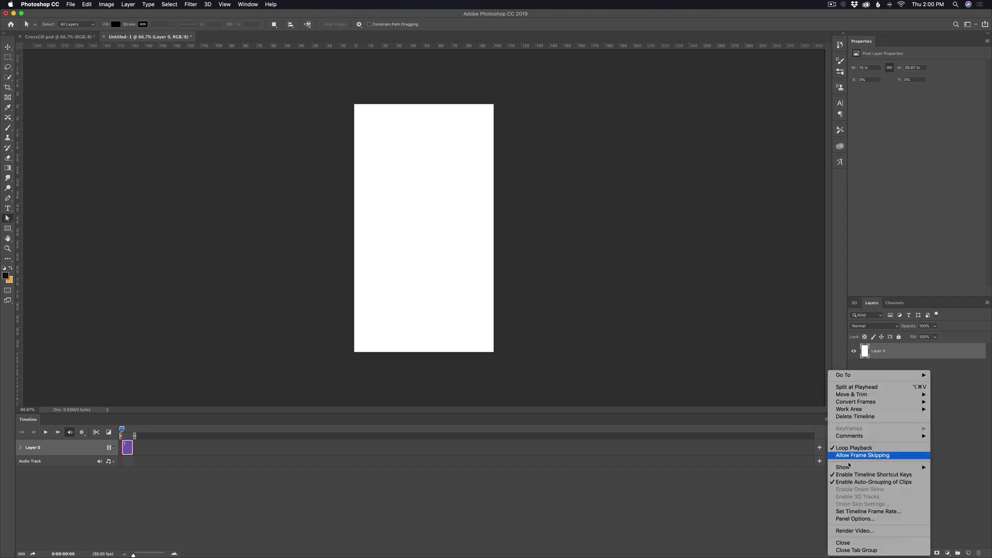
pyautogui.click(860, 511)
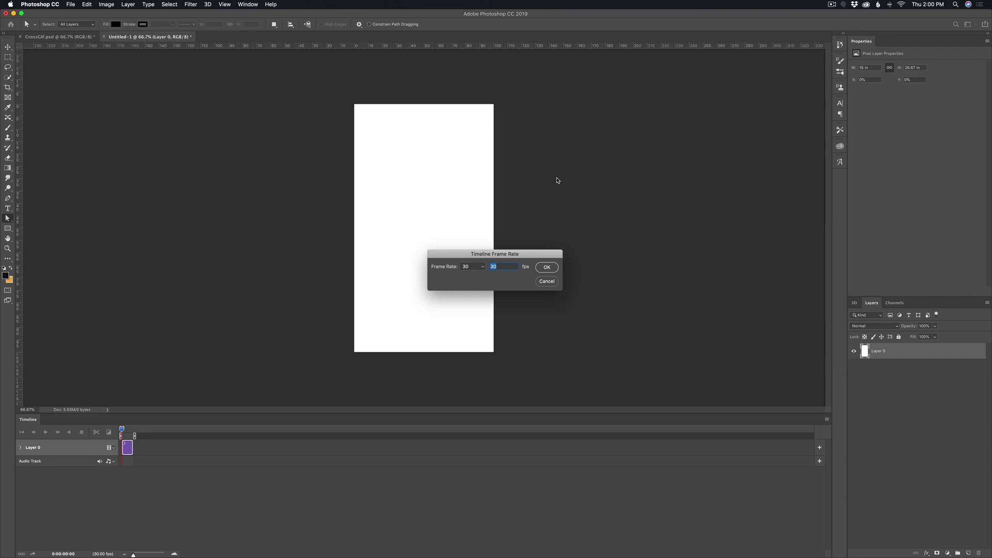
pyautogui.click(480, 272)
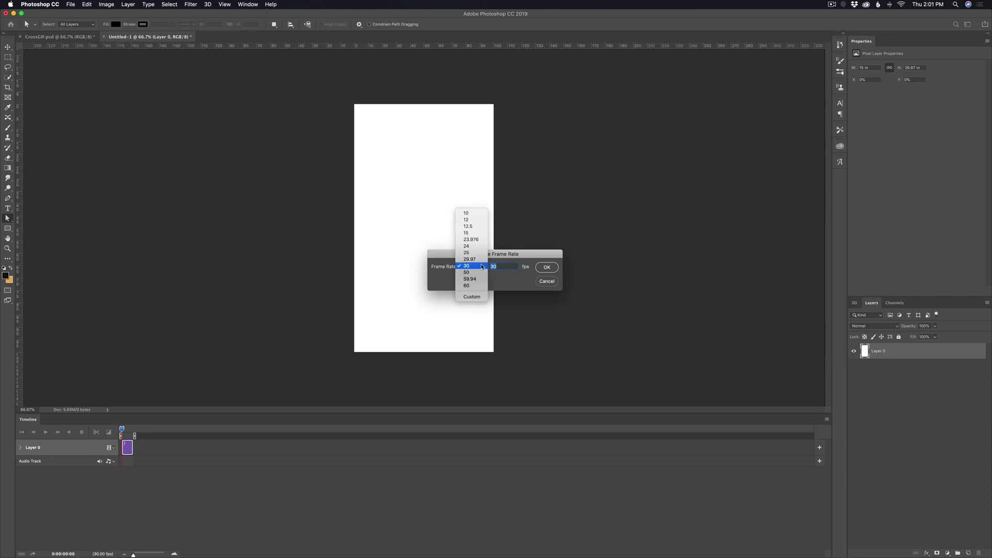
pyautogui.click(469, 222)
pyautogui.click(547, 268)
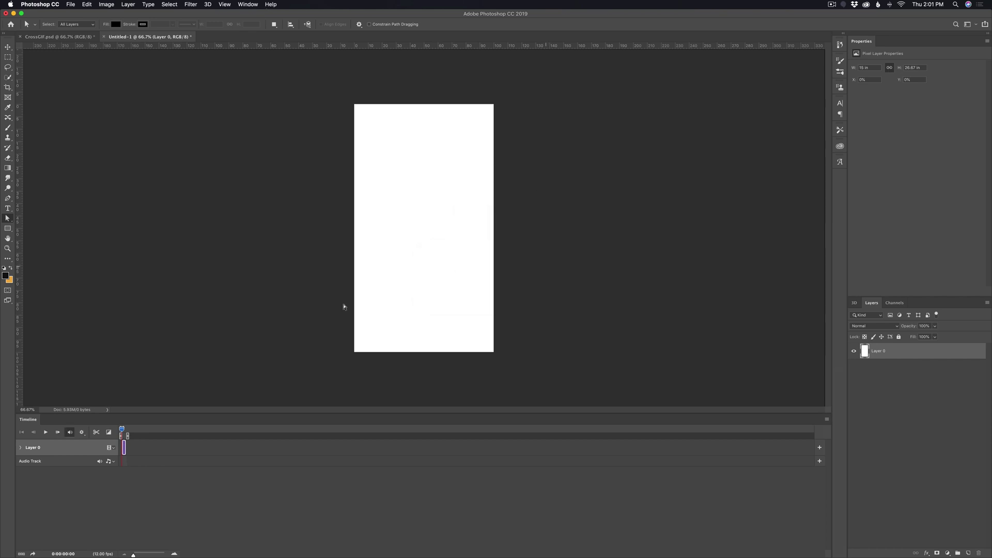
pyautogui.moveTo(133, 554); pyautogui.dragTo(153, 554)
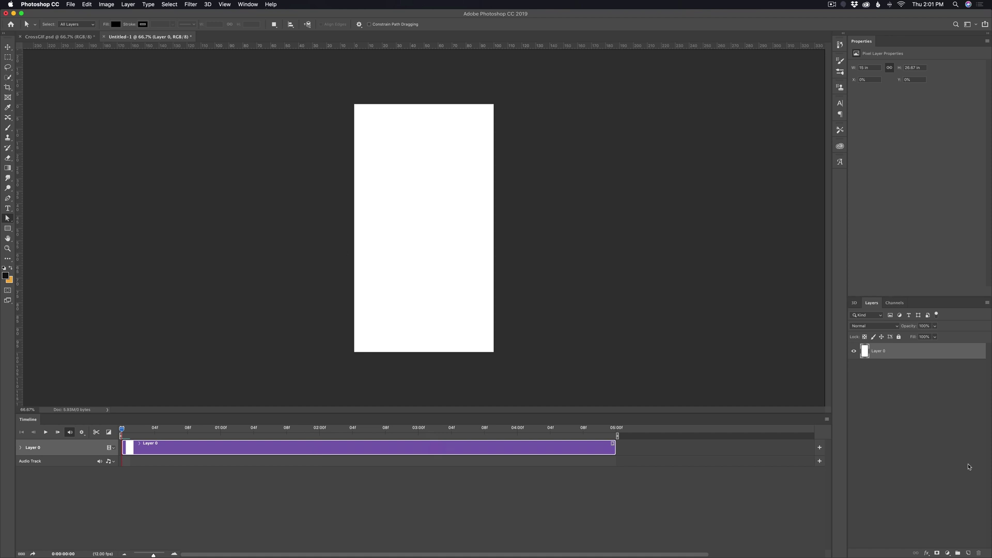
# Add a new empty layer above Layer 0 and pick a hard round brush.
pyautogui.click(968, 554)
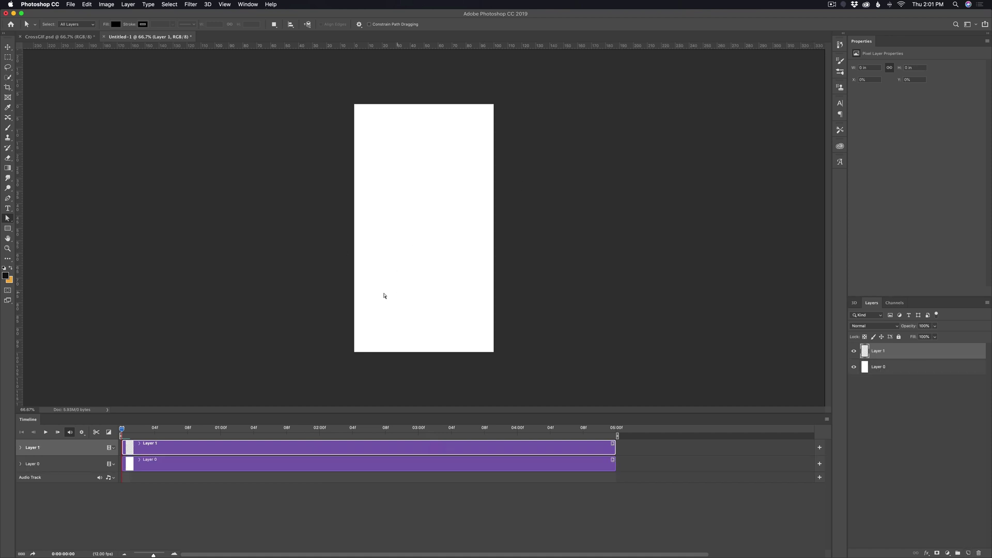
pyautogui.press('b')
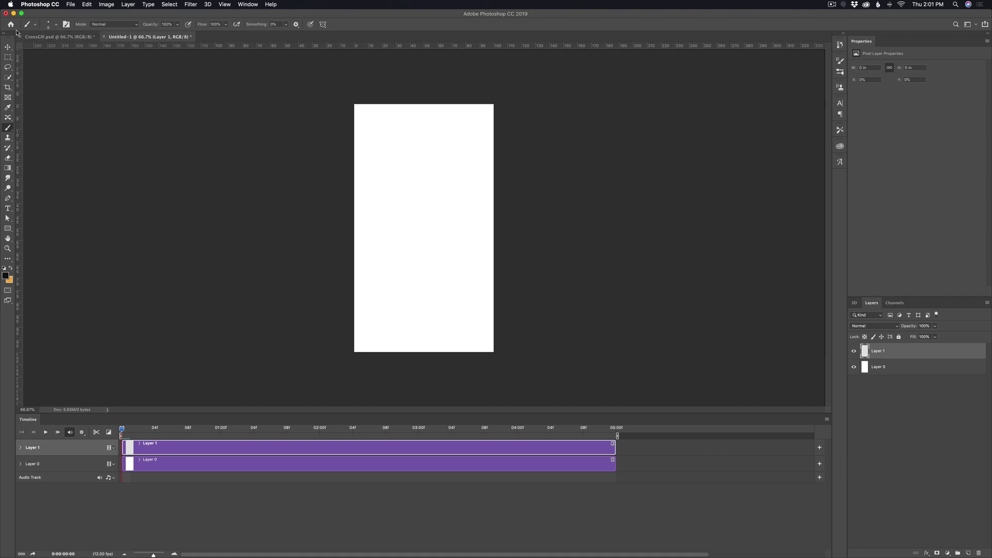
pyautogui.click(56, 24)
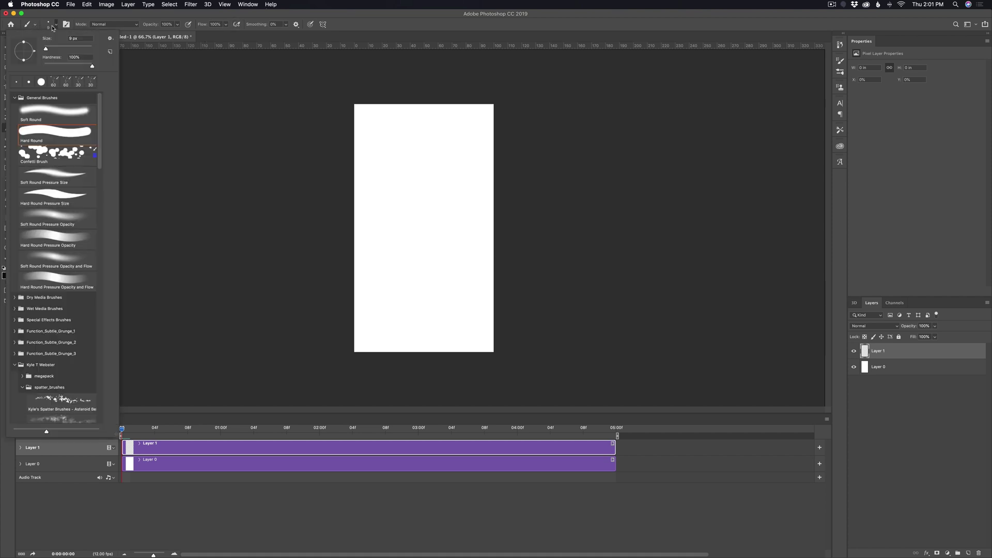
pyautogui.click(117, 20)
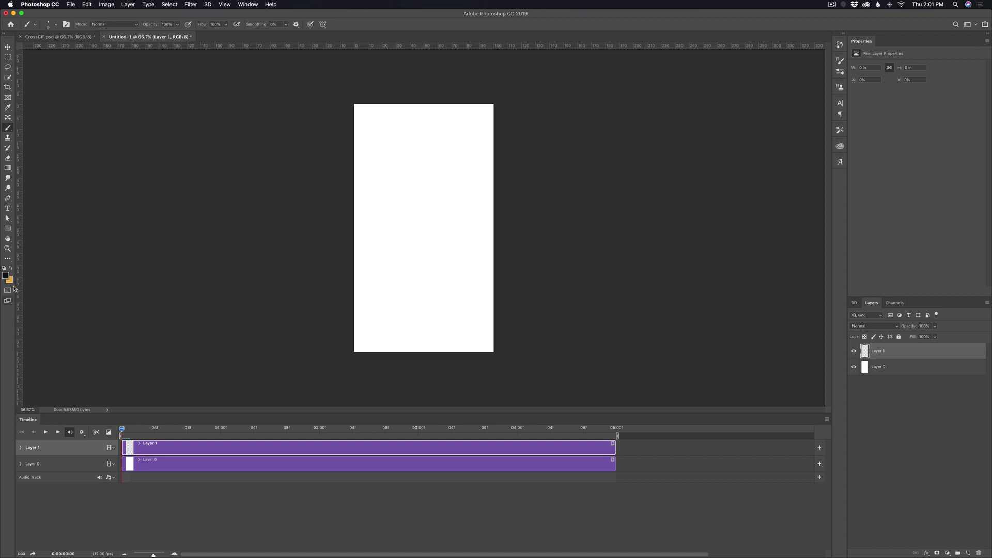
# At 100% zoom, paint a black cross outline near the canvas centre.
pyautogui.press('super+1')
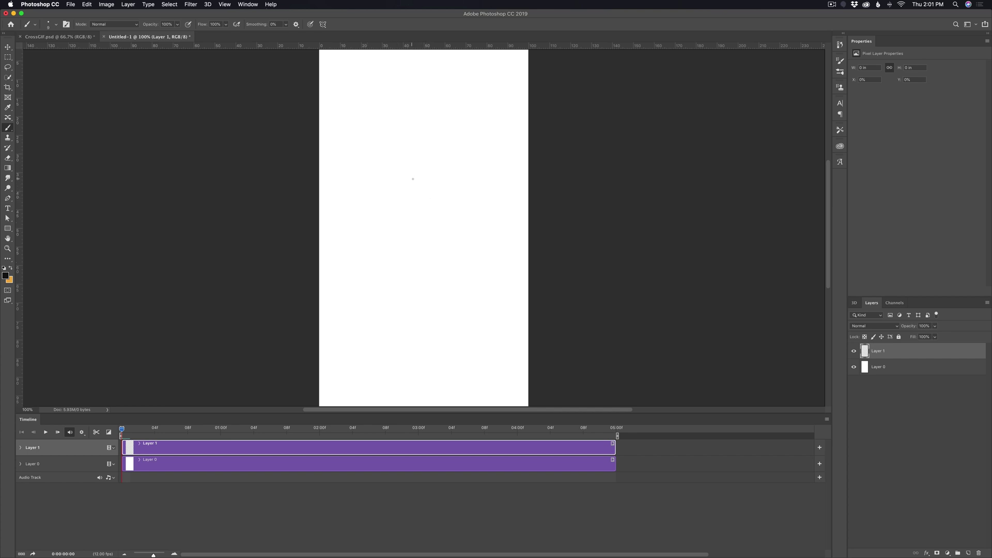
pyautogui.moveTo(408, 181)
pyautogui.mouseDown()
pyautogui.moveTo(429, 180)
pyautogui.moveTo(409, 199)
pyautogui.moveTo(409, 209)
pyautogui.moveTo(428, 198)
pyautogui.moveTo(429, 209)
pyautogui.moveTo(388, 209)
pyautogui.moveTo(389, 225)
pyautogui.moveTo(437, 225)
pyautogui.moveTo(427, 225)
pyautogui.mouseUp()
pyautogui.moveTo(408, 226); pyautogui.dragTo(412, 279)
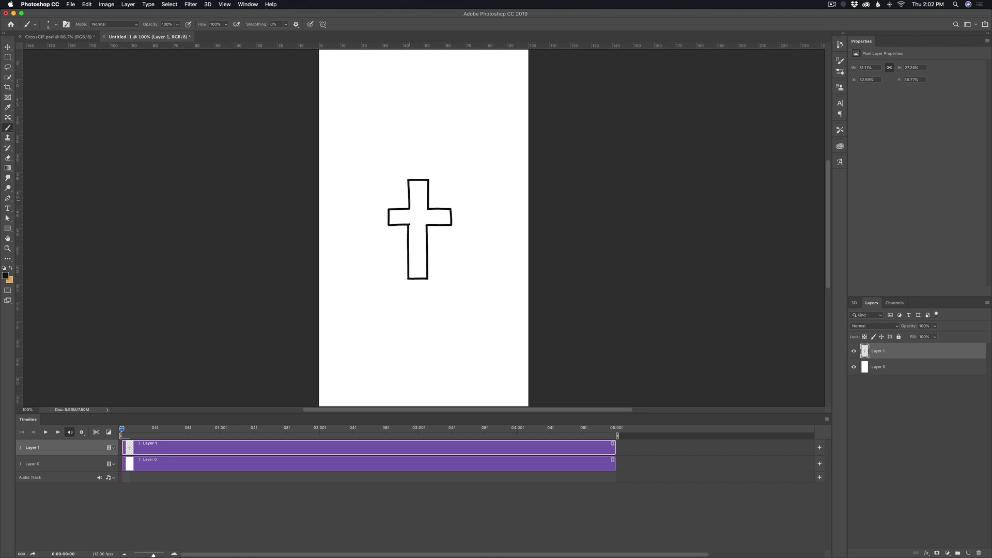
pyautogui.press('super+equal')
pyautogui.press('super+minus')
# Rename Layer 1 to 'Reference' and lower its opacity to 35%.
pyautogui.doubleClick(879, 351)
pyautogui.write('Reference')
pyautogui.press('Return')
pyautogui.click(933, 326)
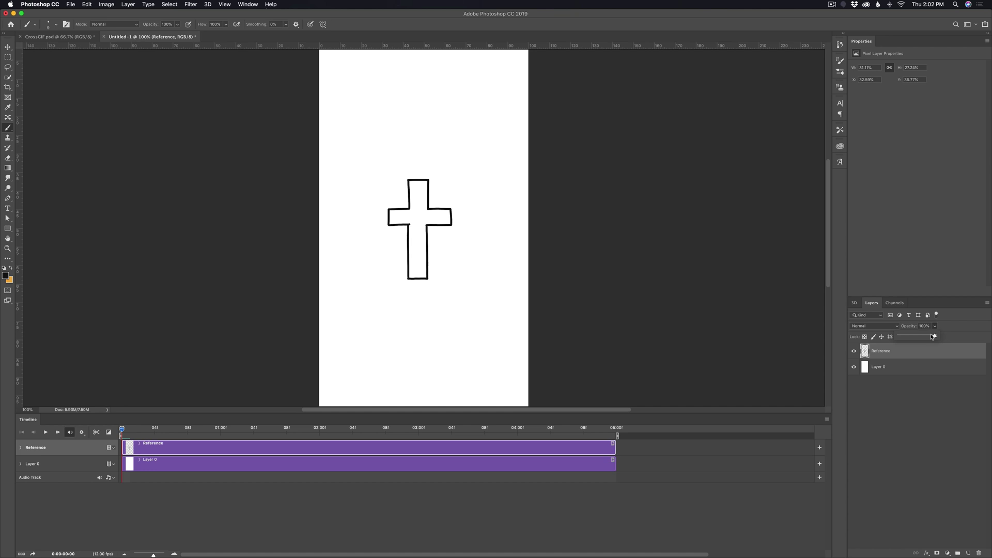
pyautogui.moveTo(933, 335); pyautogui.dragTo(911, 338)
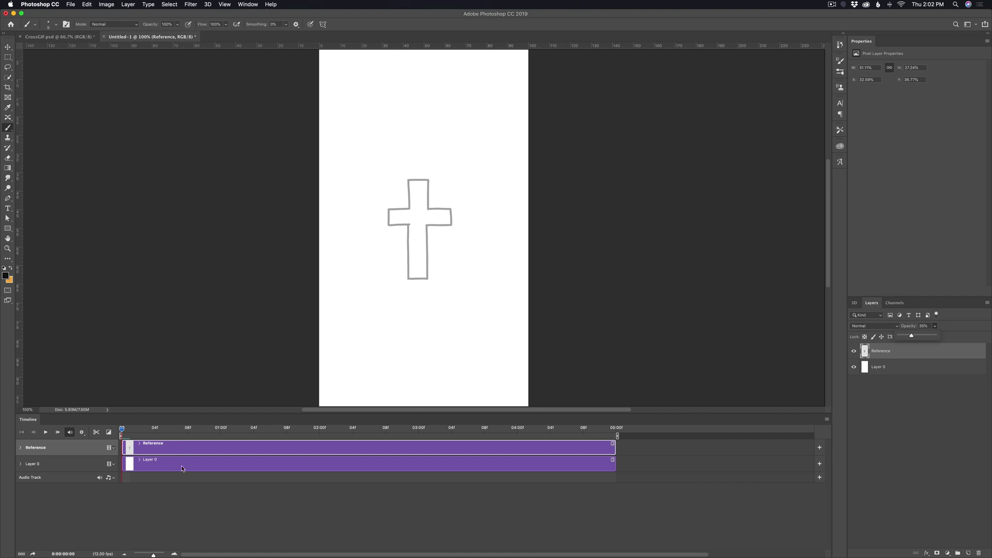
# Add a new blank video layer and zoom the canvas to 200%.
pyautogui.click(128, 4)
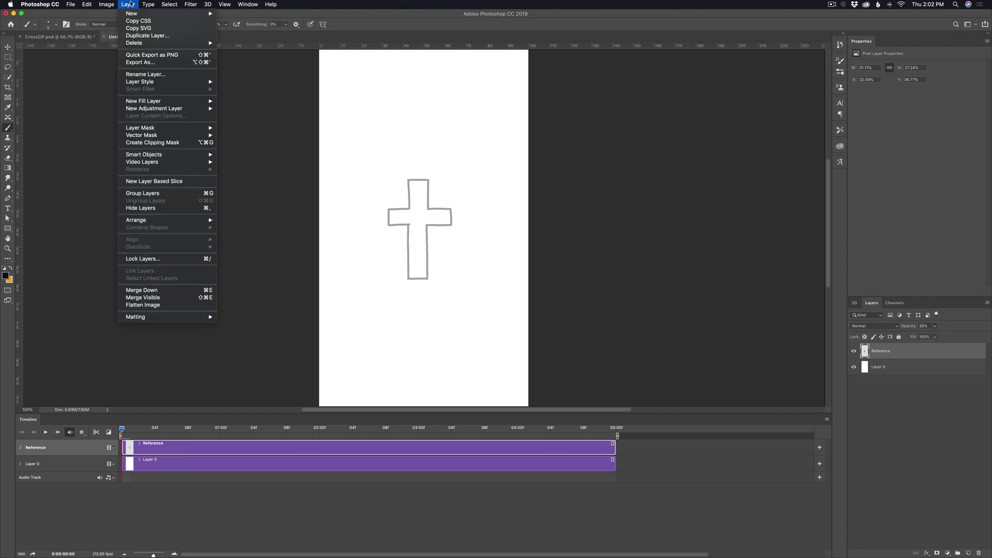
pyautogui.moveTo(144, 164)
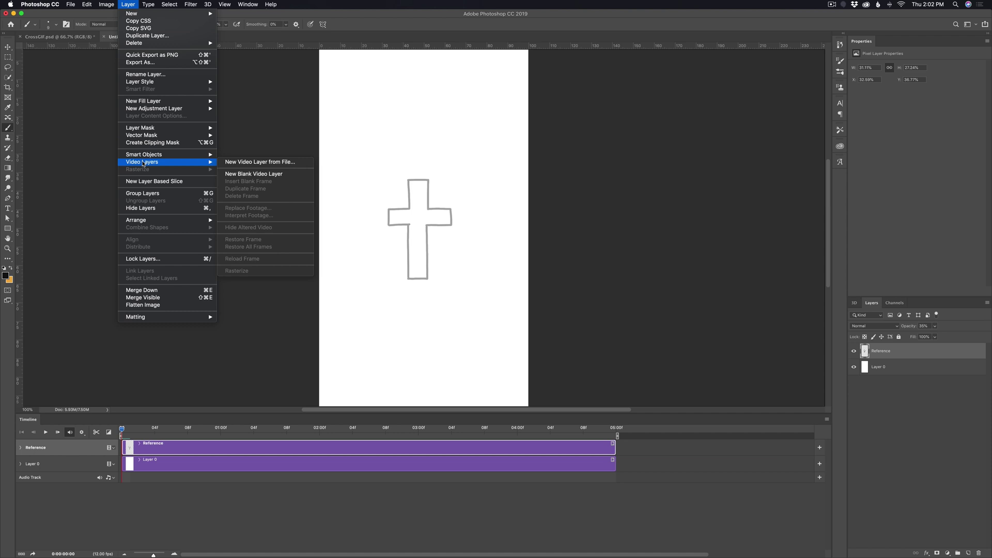
pyautogui.click(251, 174)
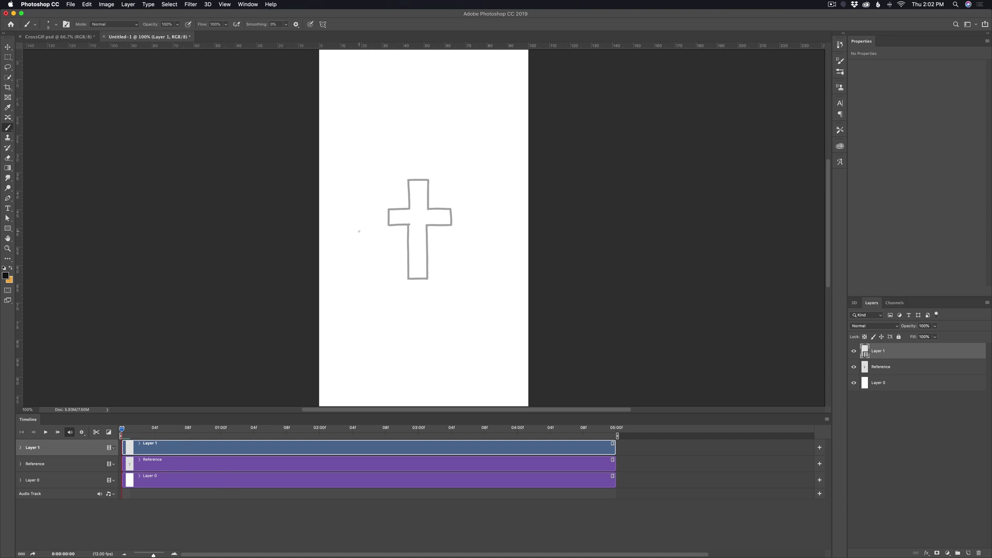
pyautogui.press('super+equal')
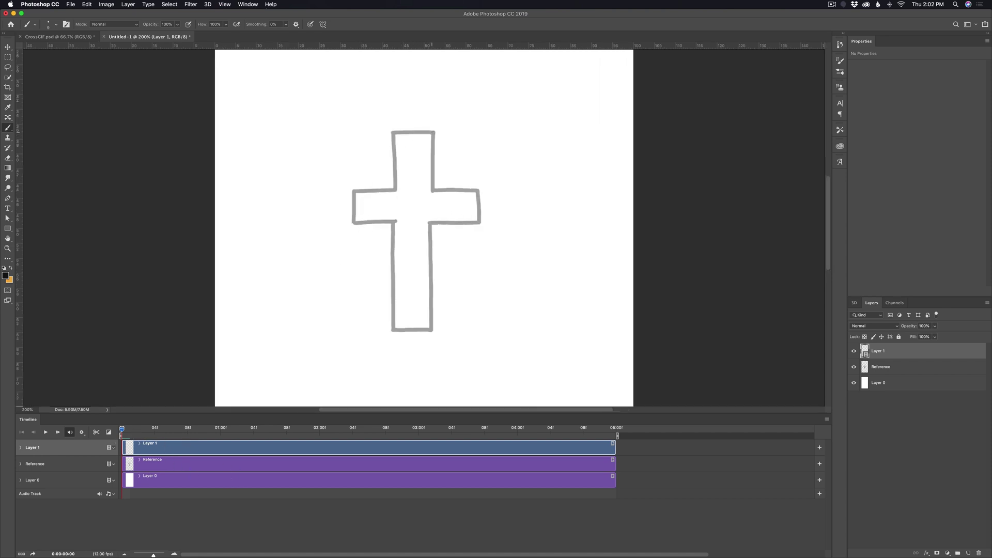
# Trace the cross's right stem, right arm and top edges in black on frame 0.
pyautogui.moveTo(434, 132)
pyautogui.mouseDown()
pyautogui.moveTo(392, 131)
pyautogui.moveTo(394, 190)
pyautogui.moveTo(347, 192)
pyautogui.moveTo(372, 191)
pyautogui.moveTo(354, 191)
pyautogui.moveTo(356, 222)
pyautogui.moveTo(395, 221)
pyautogui.moveTo(395, 331)
pyautogui.moveTo(434, 330)
pyautogui.mouseUp()
pyautogui.press('super+z')
pyautogui.press('super+z')
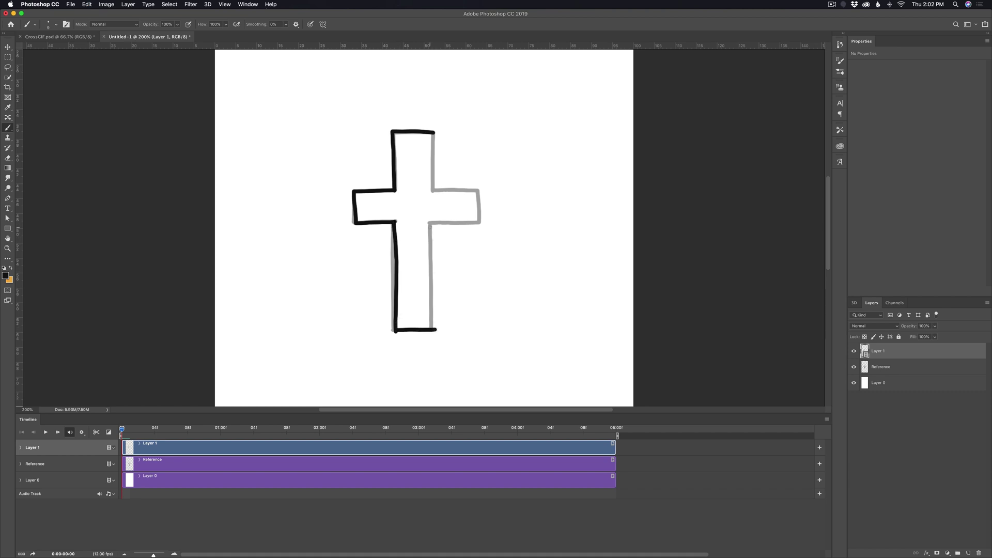
pyautogui.moveTo(430, 223); pyautogui.dragTo(431, 329)
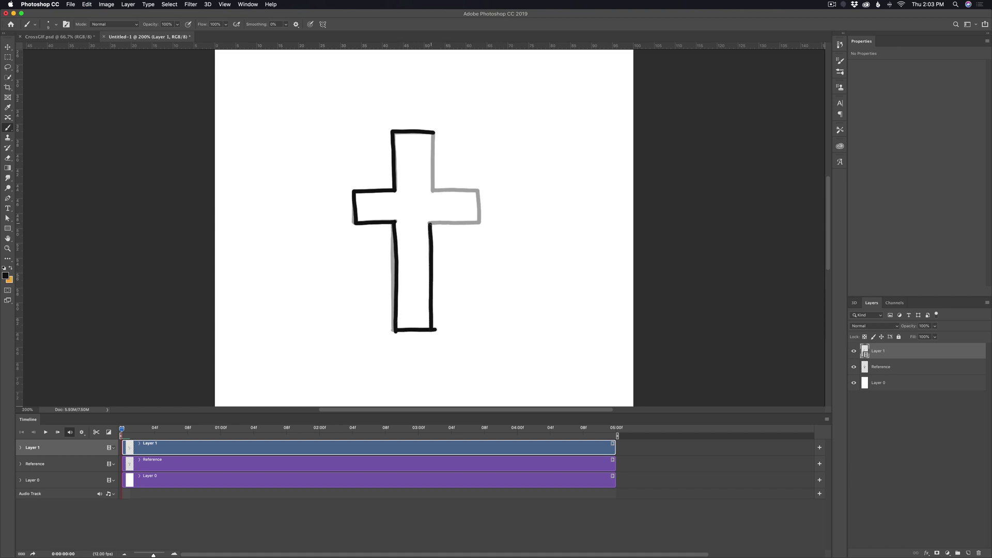
pyautogui.moveTo(429, 223); pyautogui.dragTo(480, 223)
pyautogui.moveTo(476, 189); pyautogui.dragTo(432, 190)
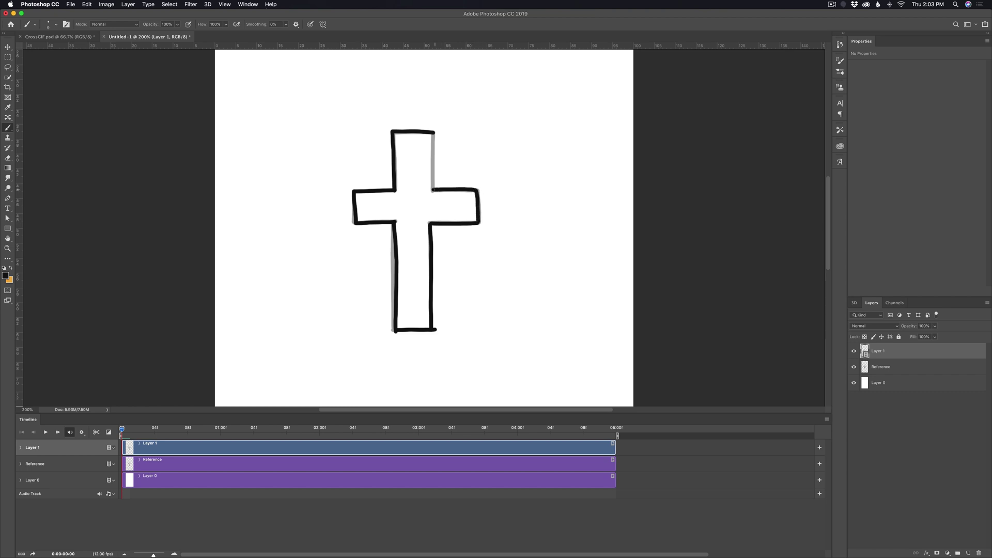
pyautogui.moveTo(434, 134); pyautogui.dragTo(430, 190)
# Trace the black cross on the next frame, then trim Layer 1's clip to end near frame 10.
pyautogui.press('Right')
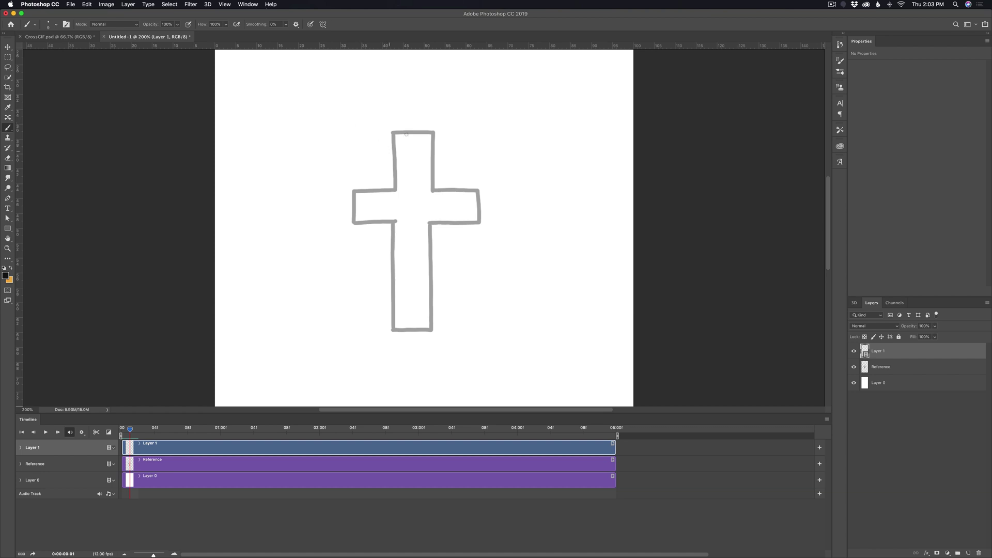
pyautogui.moveTo(433, 133)
pyautogui.mouseDown()
pyautogui.moveTo(394, 132)
pyautogui.moveTo(394, 191)
pyautogui.moveTo(353, 191)
pyautogui.moveTo(355, 223)
pyautogui.moveTo(396, 222)
pyautogui.mouseUp()
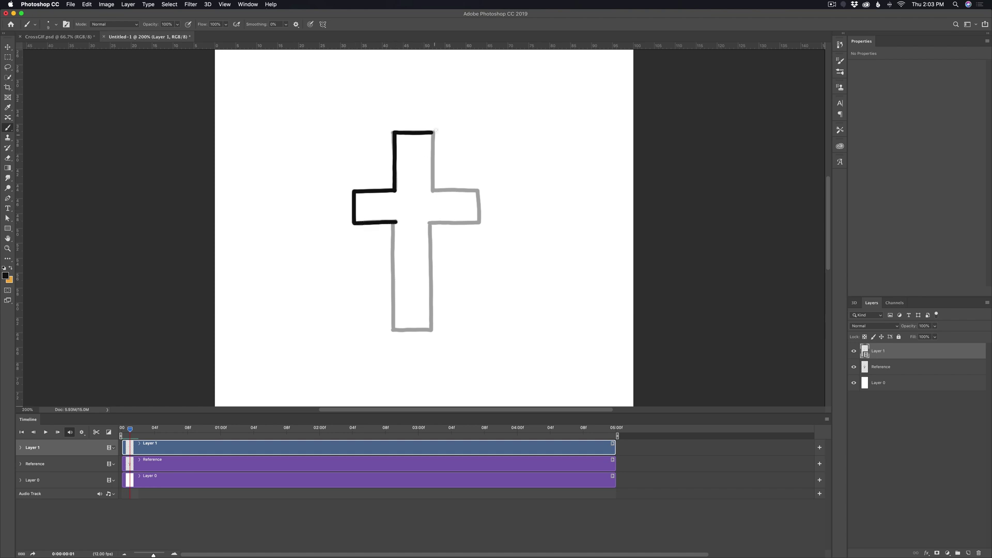
pyautogui.moveTo(433, 134)
pyautogui.mouseDown()
pyautogui.moveTo(433, 191)
pyautogui.moveTo(478, 190)
pyautogui.moveTo(479, 222)
pyautogui.moveTo(428, 223)
pyautogui.moveTo(430, 326)
pyautogui.moveTo(391, 329)
pyautogui.mouseUp()
pyautogui.press('cmd+z')
pyautogui.moveTo(394, 224); pyautogui.dragTo(391, 328)
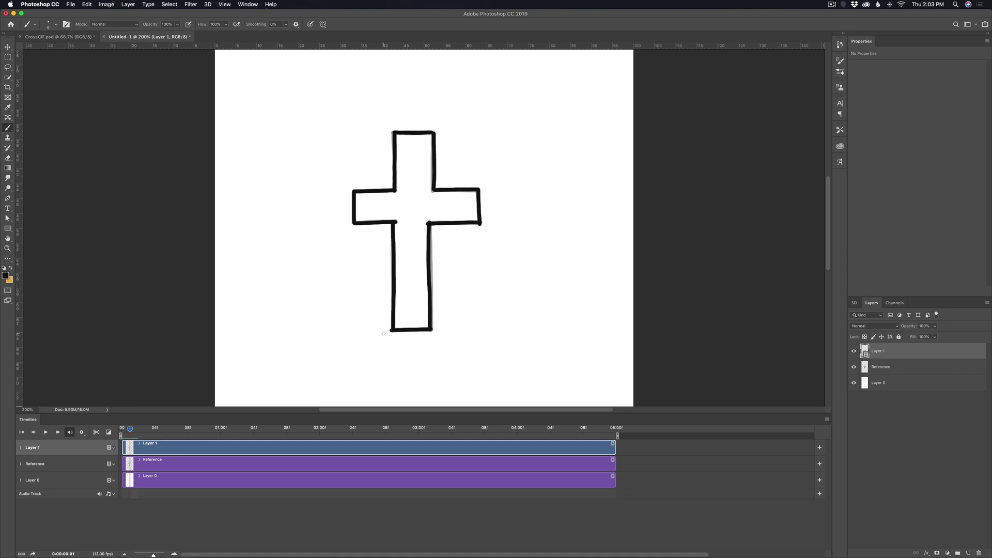
pyautogui.press('Right')
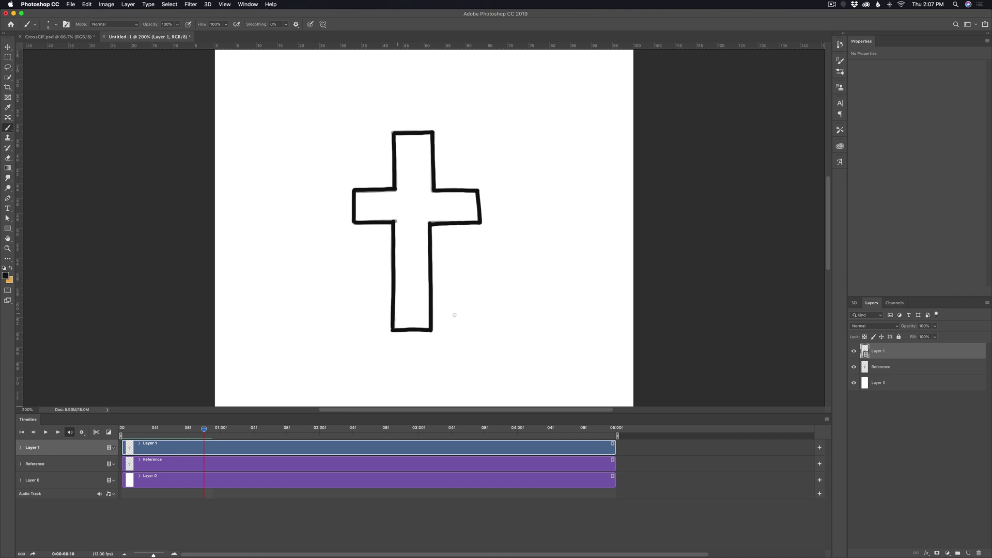
pyautogui.moveTo(572, 449); pyautogui.dragTo(203, 447)
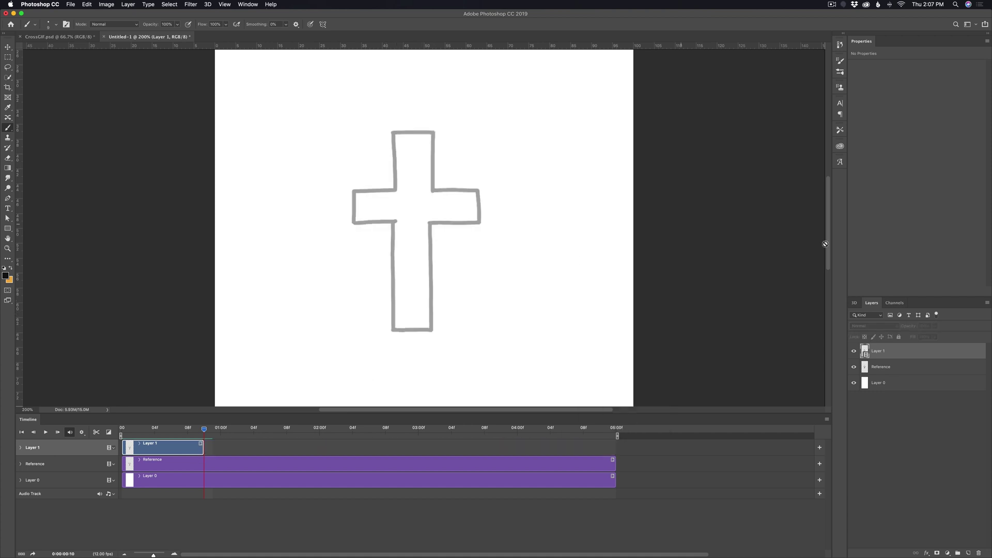
# Hide the Reference layer, then play and scrub the timeline to preview the black crosses.
pyautogui.click(854, 368)
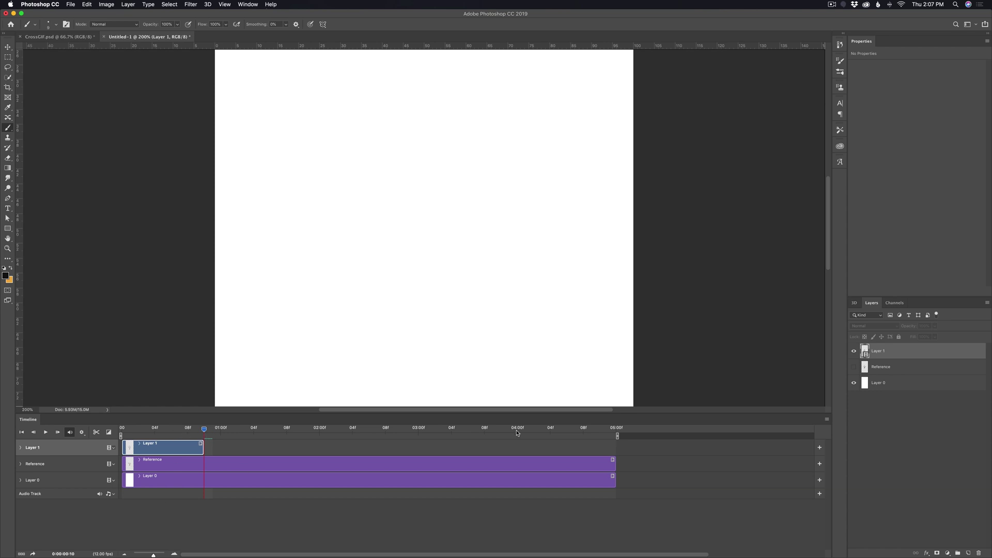
pyautogui.press('space')
pyautogui.click(144, 435)
pyautogui.moveTo(144, 434); pyautogui.dragTo(163, 430)
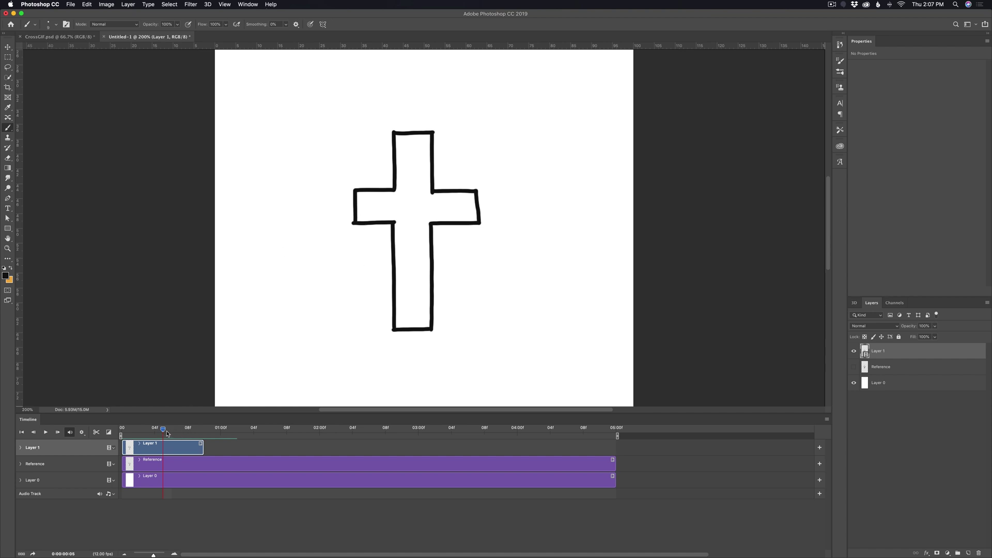
# Back on frame 0, add dashes in both arms and near the top of the cross.
pyautogui.click(151, 433)
pyautogui.moveTo(151, 433); pyautogui.dragTo(108, 440)
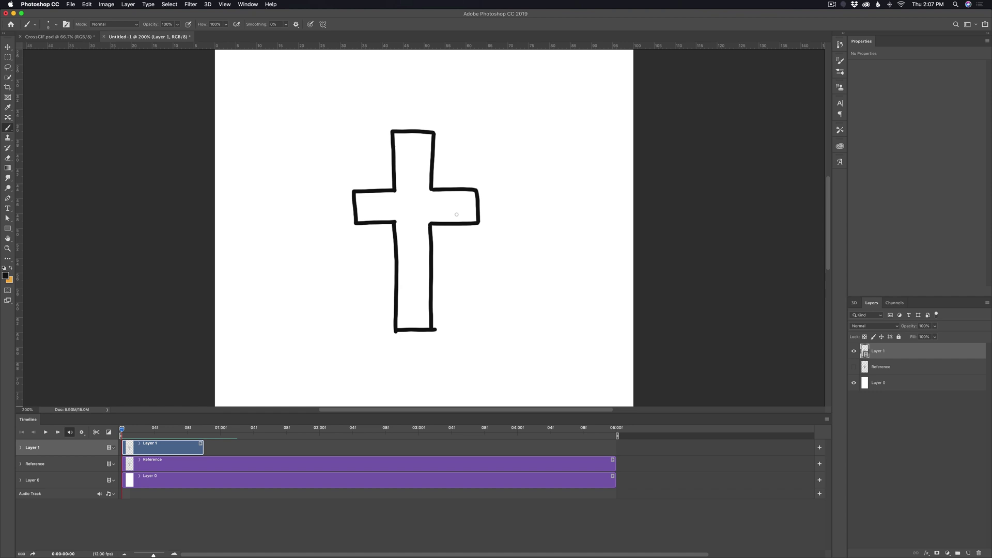
pyautogui.moveTo(467, 200); pyautogui.dragTo(447, 208)
pyautogui.moveTo(367, 200); pyautogui.dragTo(384, 208)
pyautogui.moveTo(415, 142); pyautogui.dragTo(406, 142)
# On frame 1, add dashes at the top, in both arms and near the stem's bottom.
pyautogui.click(133, 433)
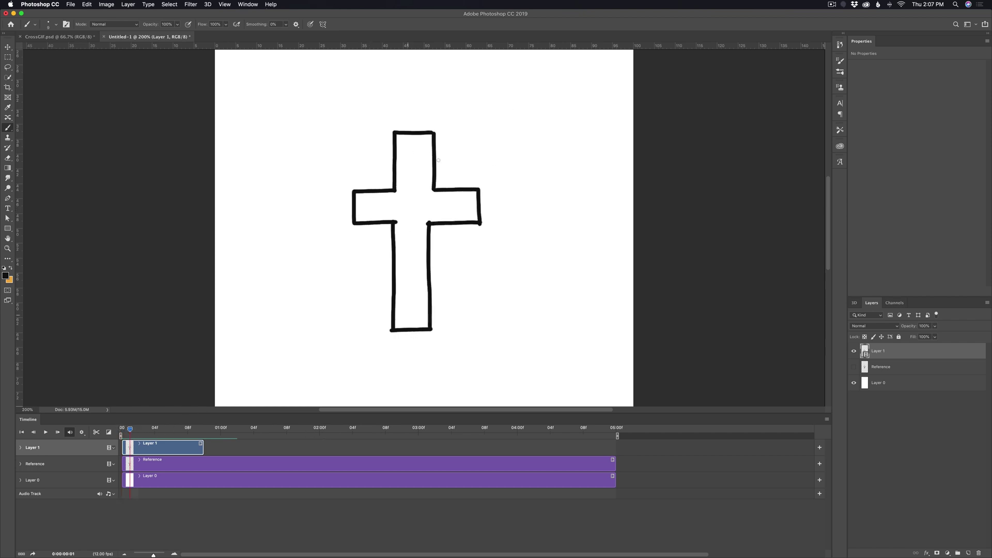
pyautogui.moveTo(409, 145); pyautogui.dragTo(420, 145)
pyautogui.moveTo(467, 197); pyautogui.dragTo(443, 209)
pyautogui.moveTo(366, 199); pyautogui.dragTo(388, 210)
pyautogui.moveTo(413, 320); pyautogui.dragTo(420, 320)
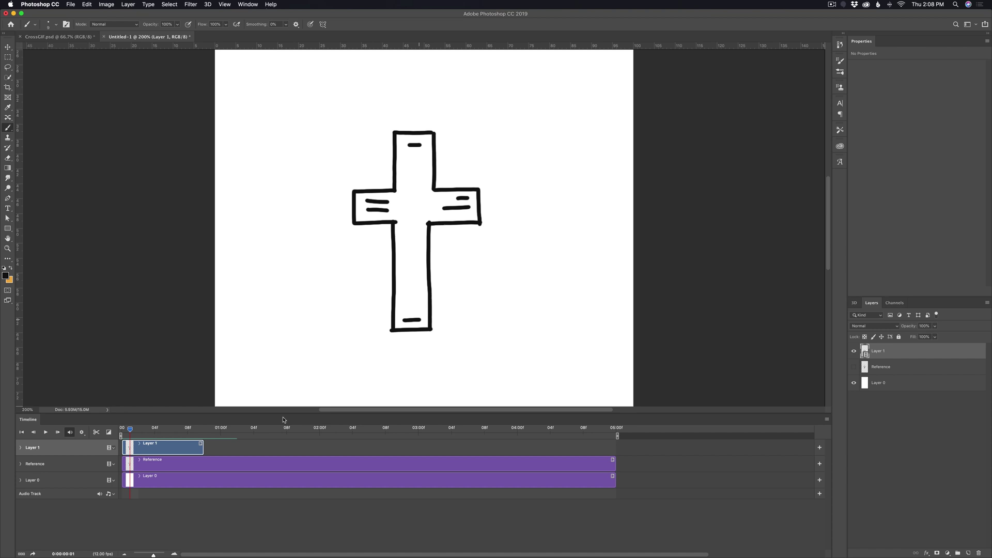
# On frames 2 and 3, add dashes at the top, stem bottom and both arms.
pyautogui.press('Right')
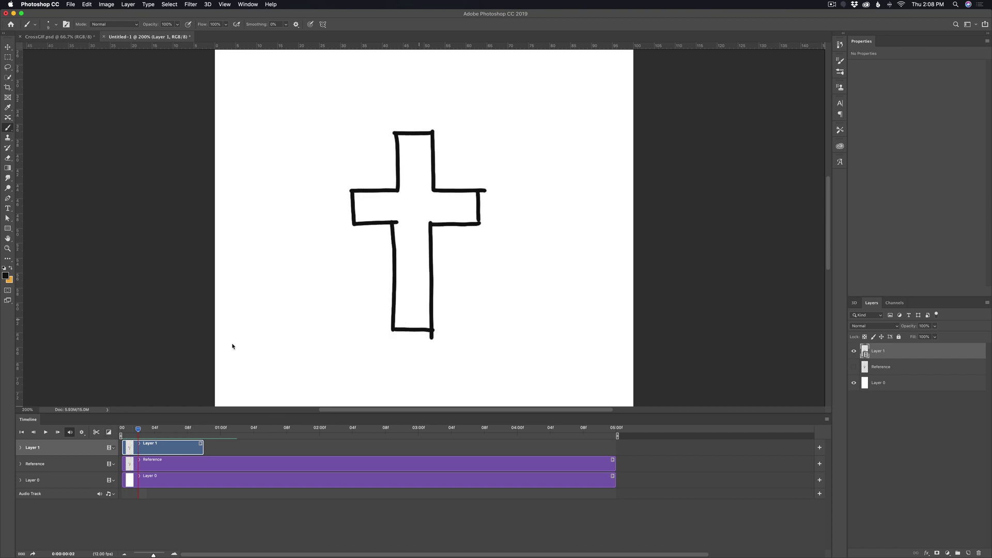
pyautogui.moveTo(408, 143); pyautogui.dragTo(424, 143)
pyautogui.moveTo(405, 320); pyautogui.dragTo(416, 320)
pyautogui.moveTo(469, 200); pyautogui.dragTo(453, 200)
pyautogui.moveTo(362, 202); pyautogui.dragTo(377, 210)
pyautogui.moveTo(139, 430); pyautogui.dragTo(146, 432)
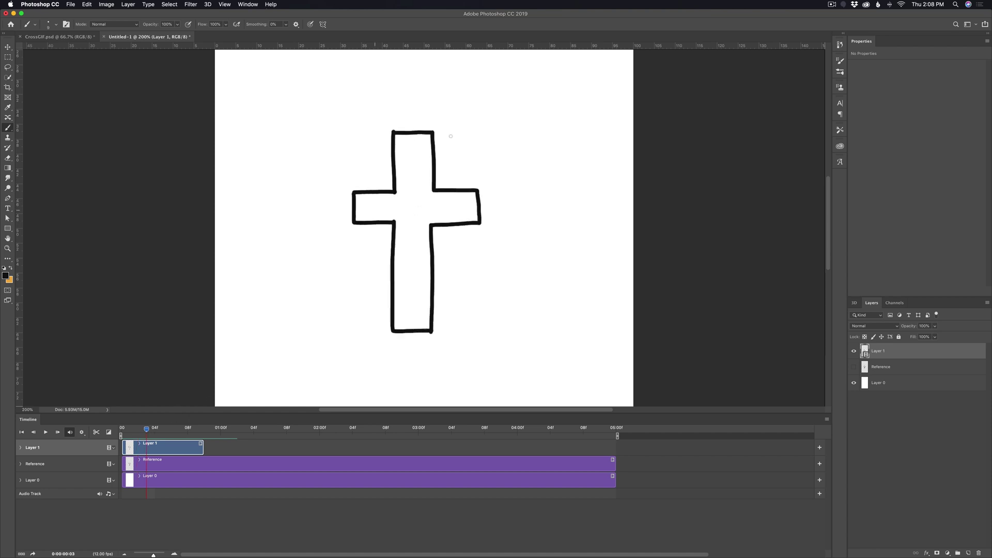
pyautogui.moveTo(403, 143); pyautogui.dragTo(416, 143)
pyautogui.moveTo(403, 320); pyautogui.dragTo(418, 320)
pyautogui.moveTo(462, 201); pyautogui.dragTo(466, 208)
pyautogui.moveTo(372, 202); pyautogui.dragTo(376, 211)
# Play and scrub the animation to check the dash marks on every frame.
pyautogui.press('space')
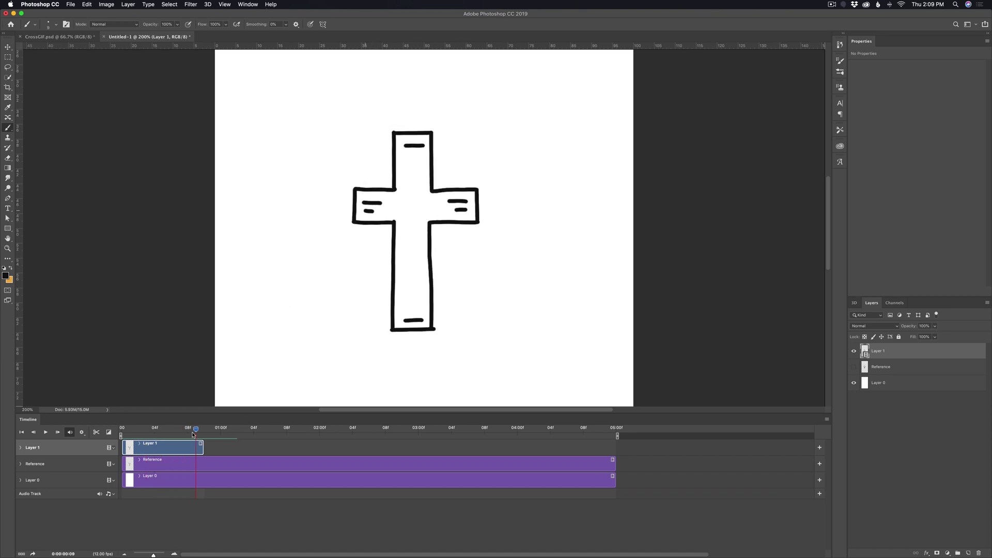
pyautogui.click(149, 437)
pyautogui.moveTo(150, 437); pyautogui.dragTo(194, 443)
pyautogui.press('space')
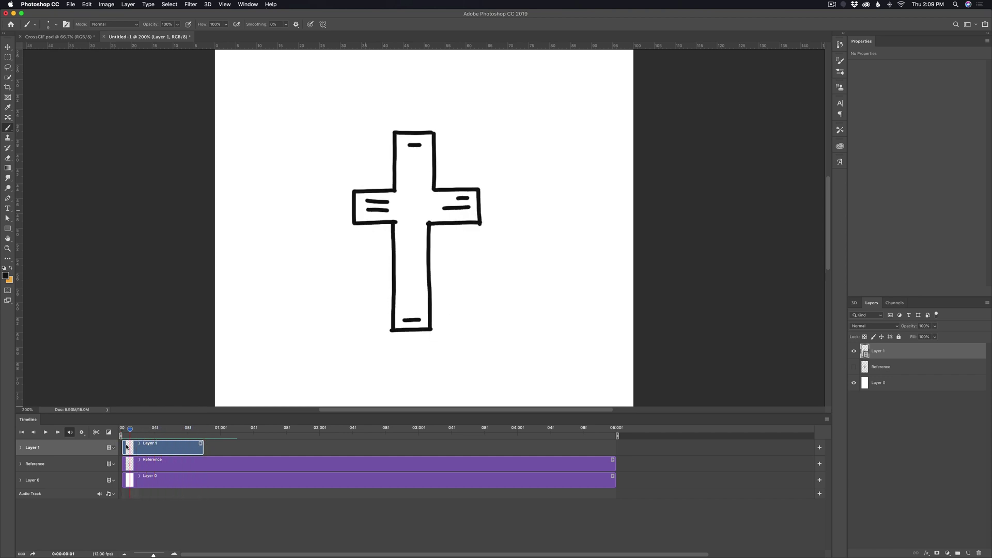
pyautogui.press('space')
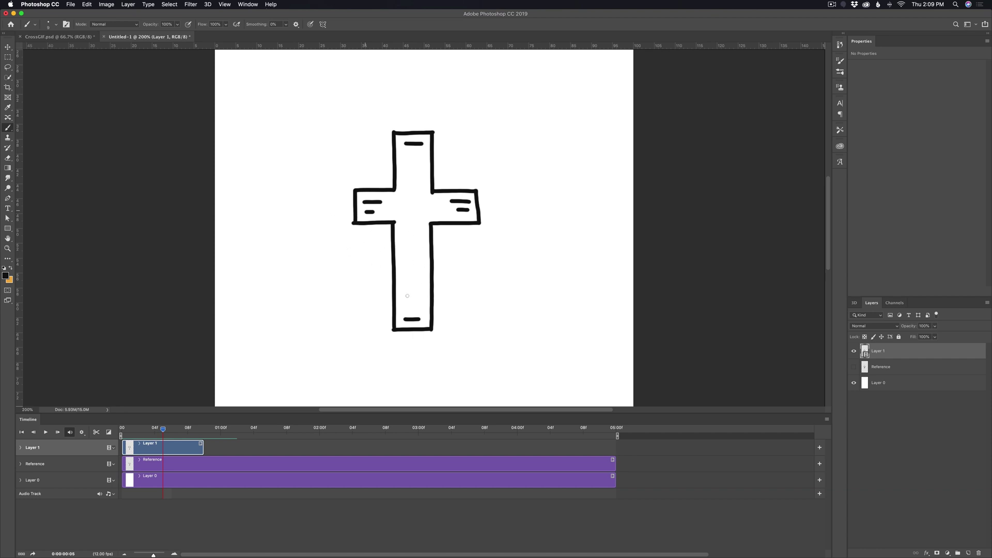
pyautogui.press('v')
pyautogui.press('space')
pyautogui.press('space')
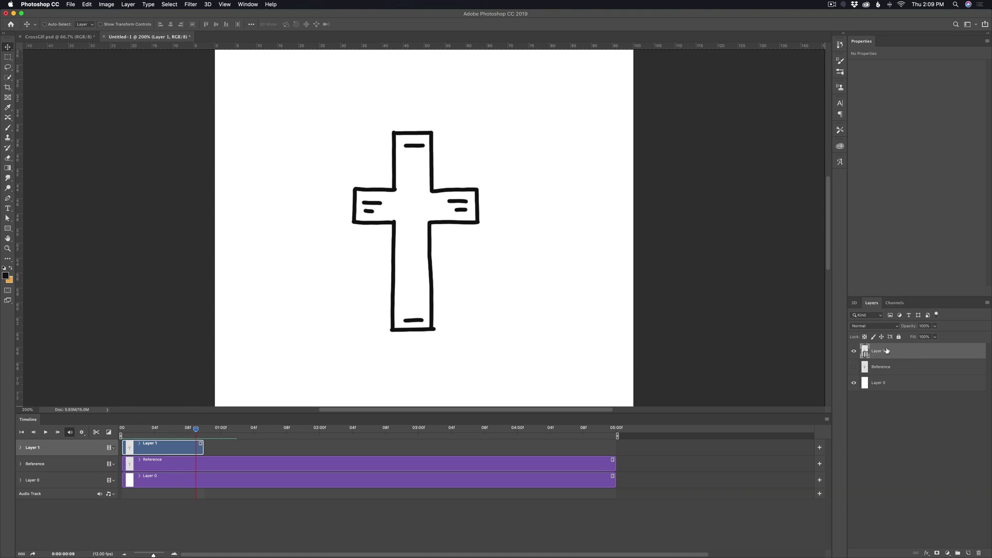
# Duplicate Layer 1 and place the copy's clip right after the original.
pyautogui.rightClick(901, 355)
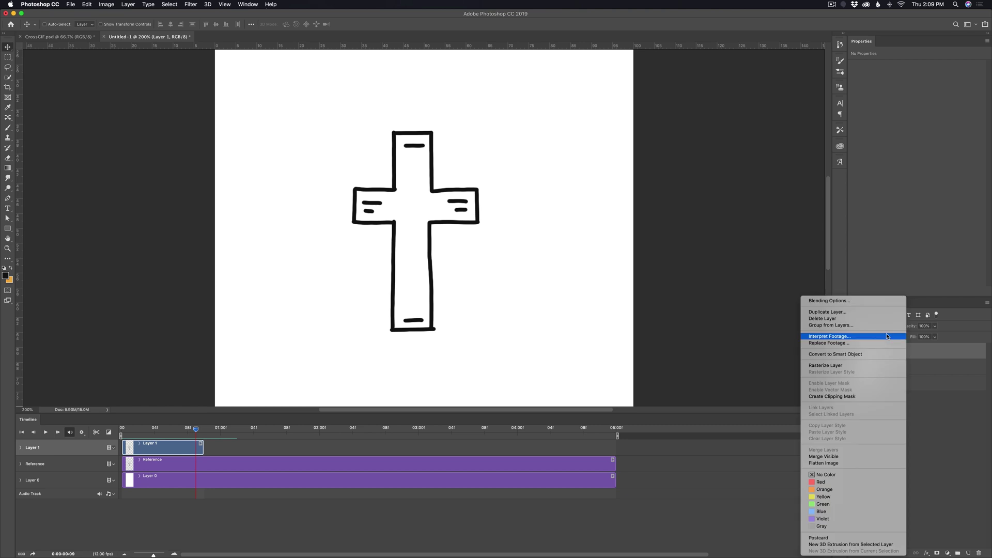
pyautogui.click(843, 312)
pyautogui.press('Return')
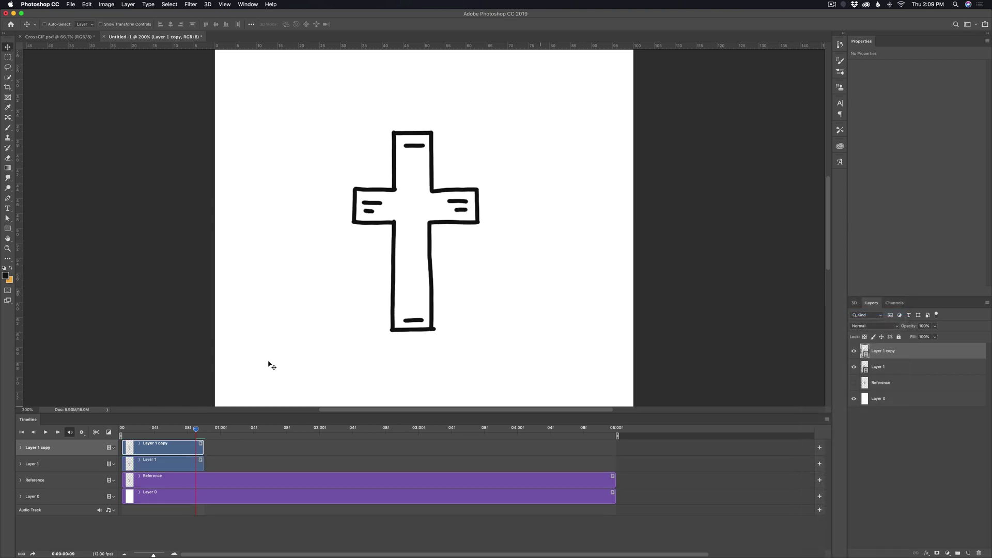
pyautogui.moveTo(152, 449); pyautogui.dragTo(233, 459)
pyautogui.moveTo(197, 429); pyautogui.dragTo(280, 449)
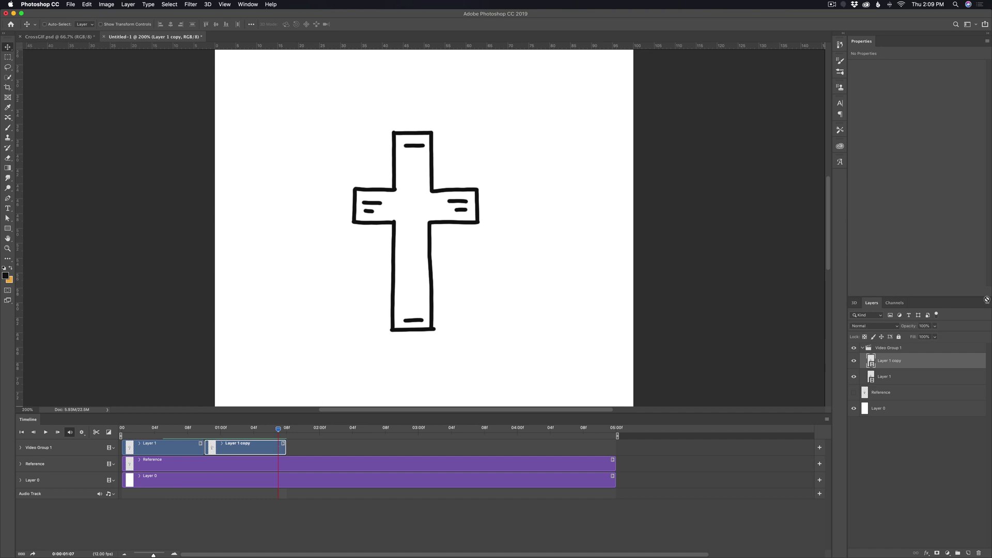
# Duplicate further to create Layer 1 copy 2 and Layer 1 copy 3.
pyautogui.rightClick(900, 362)
pyautogui.click(826, 312)
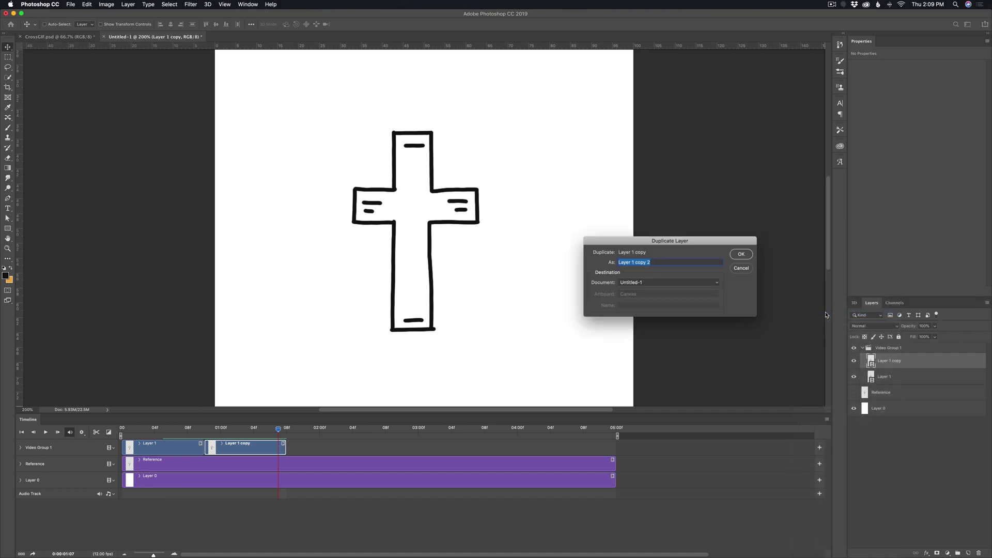
pyautogui.press('Return')
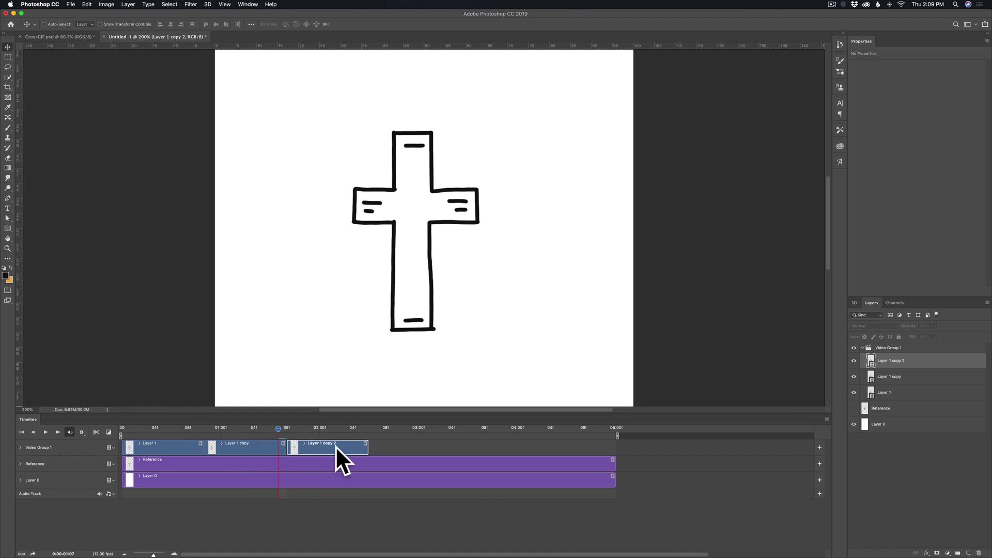
pyautogui.rightClick(915, 364)
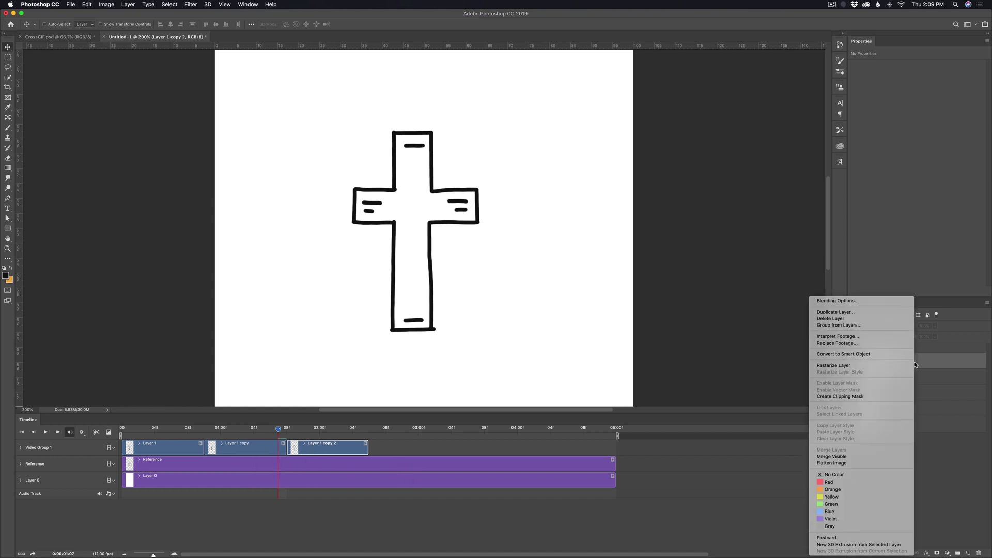
pyautogui.click(842, 311)
pyautogui.press('Return')
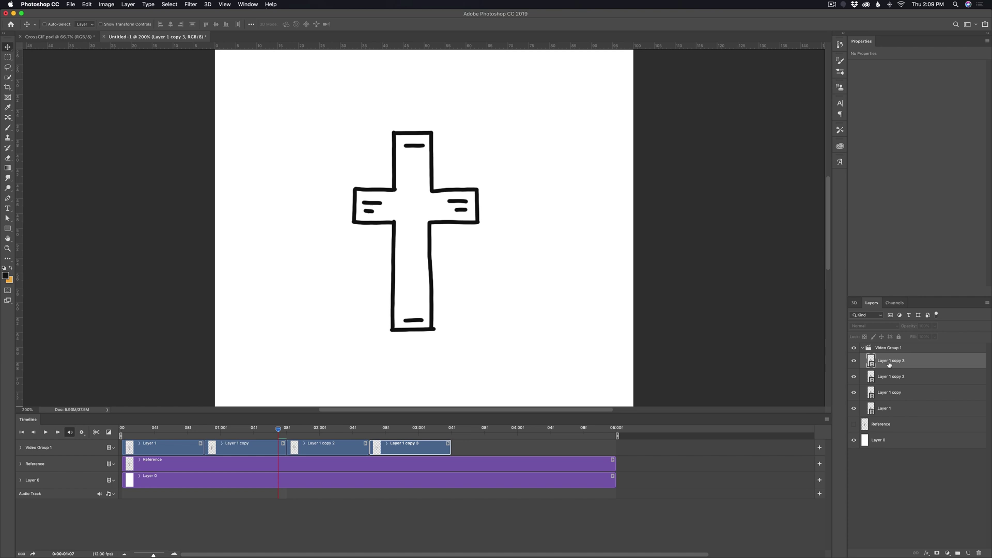
# Add Layer 1 copy 4 and copy 5 to fill the 5-second timeline.
pyautogui.rightClick(889, 364)
pyautogui.click(823, 312)
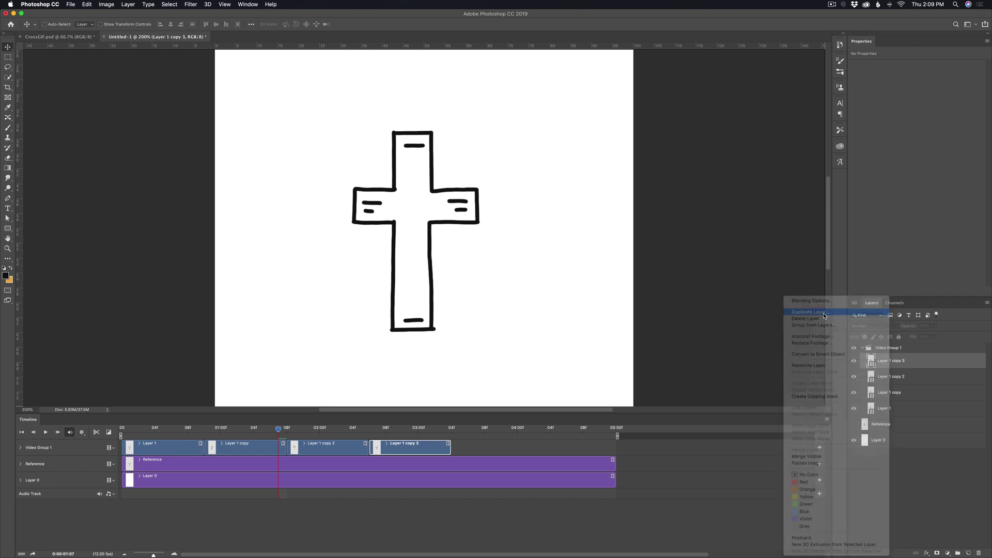
pyautogui.press('Return')
pyautogui.rightClick(888, 361)
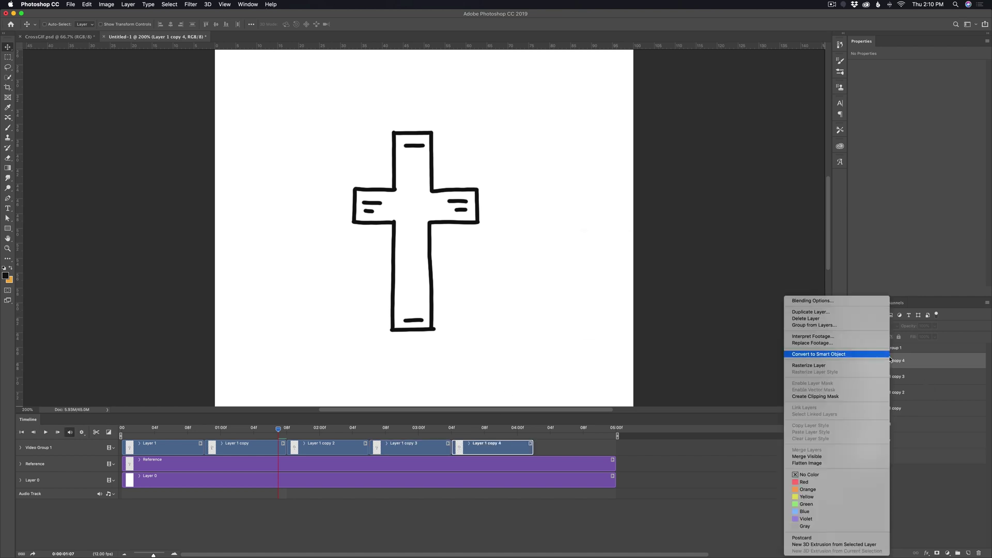
pyautogui.click(839, 312)
pyautogui.press('Return')
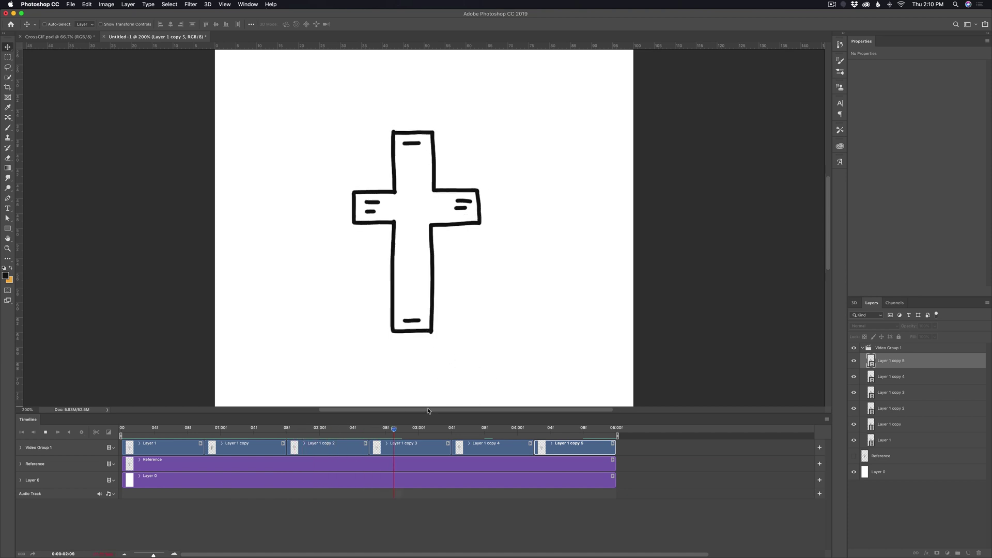
pyautogui.press('super+minus')
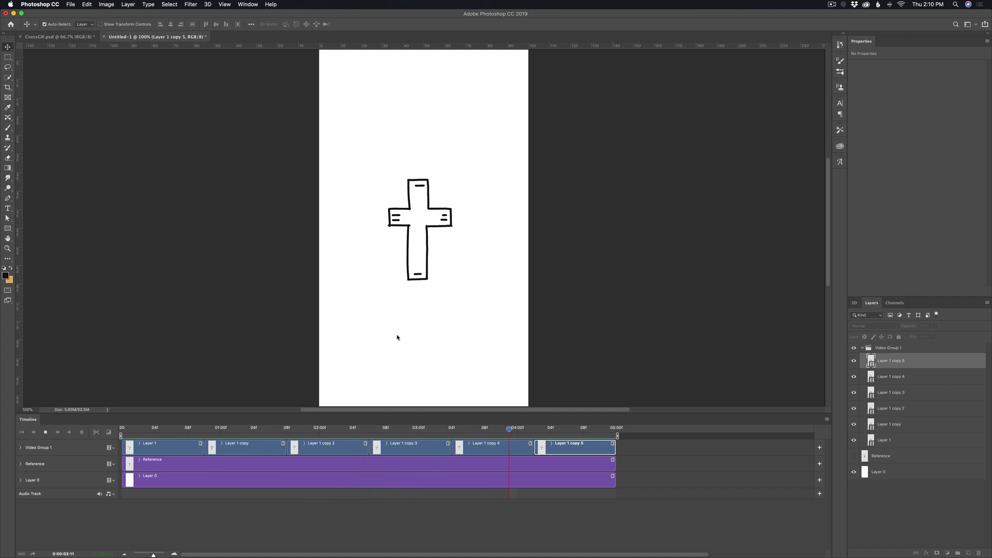
# Stop the preview and place the concert photo from the Desktop, scaled to cover the canvas.
pyautogui.press('space')
pyautogui.press('super+minus')
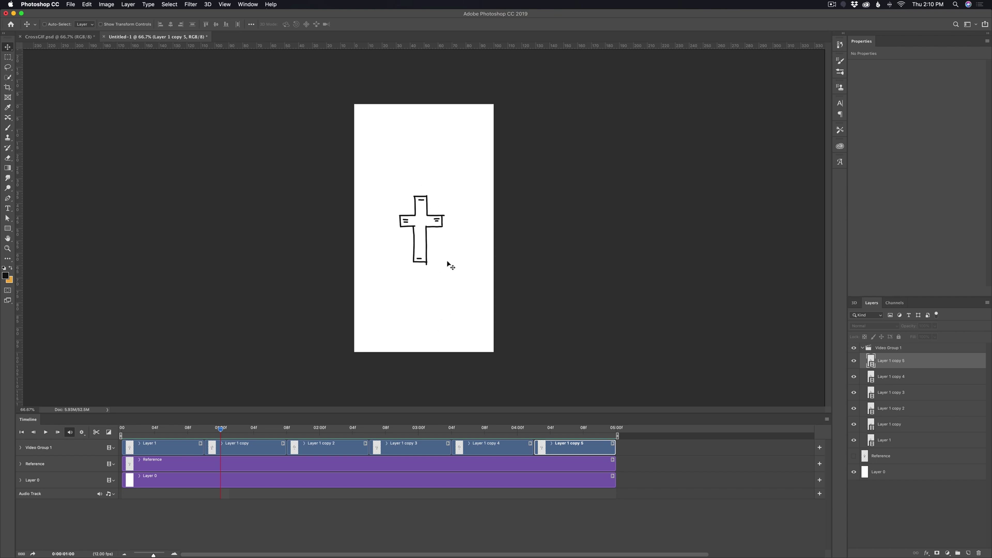
pyautogui.click(197, 543)
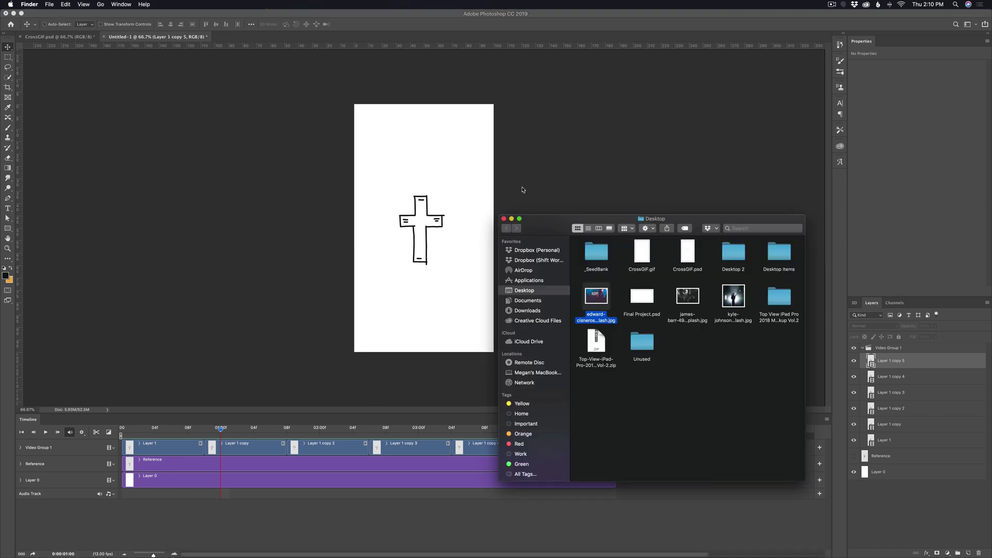
pyautogui.moveTo(597, 299); pyautogui.dragTo(398, 266)
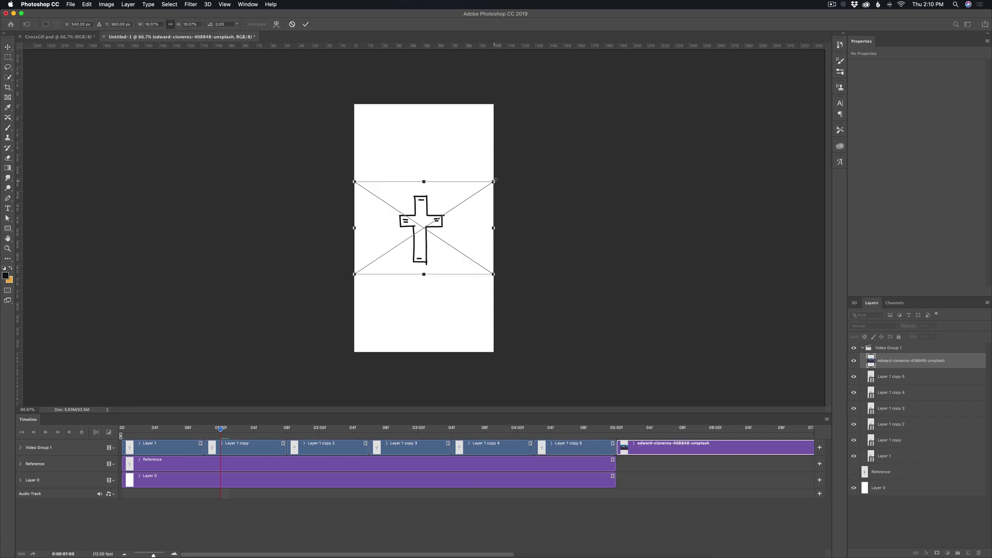
pyautogui.moveTo(493, 181); pyautogui.dragTo(622, 95)
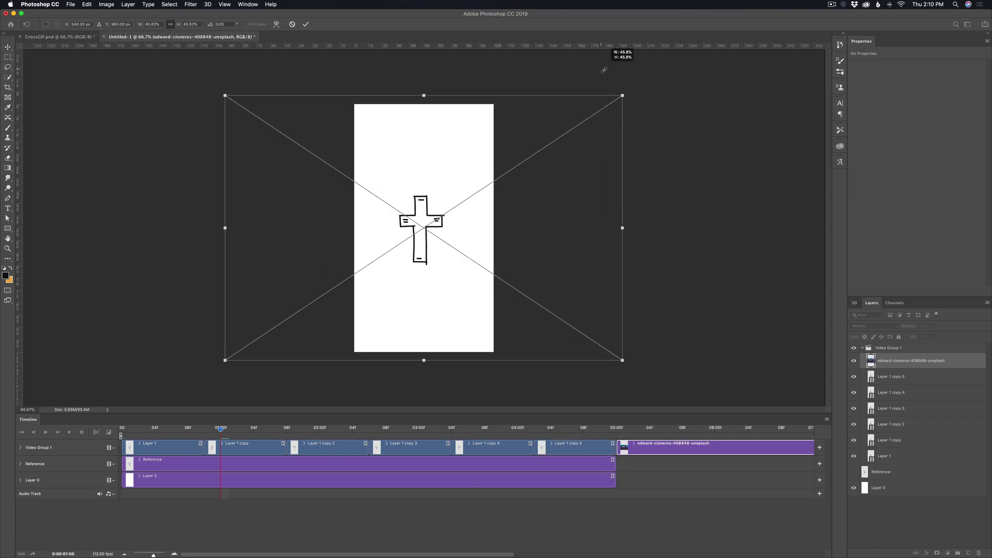
pyautogui.moveTo(549, 239); pyautogui.dragTo(457, 240)
# Move the photo layer out of Video Group 1, placing it above Reference.
pyautogui.moveTo(909, 361); pyautogui.dragTo(860, 461)
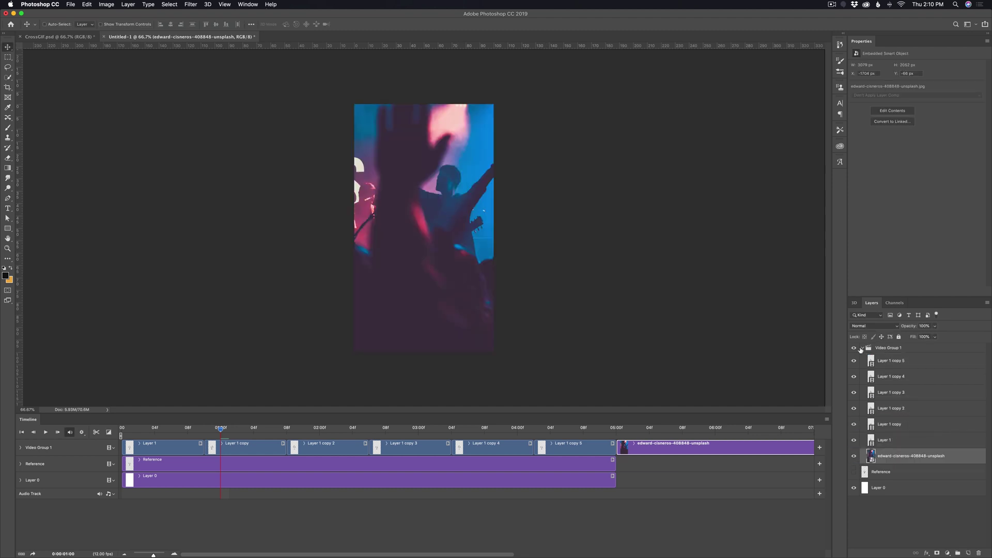
pyautogui.click(861, 348)
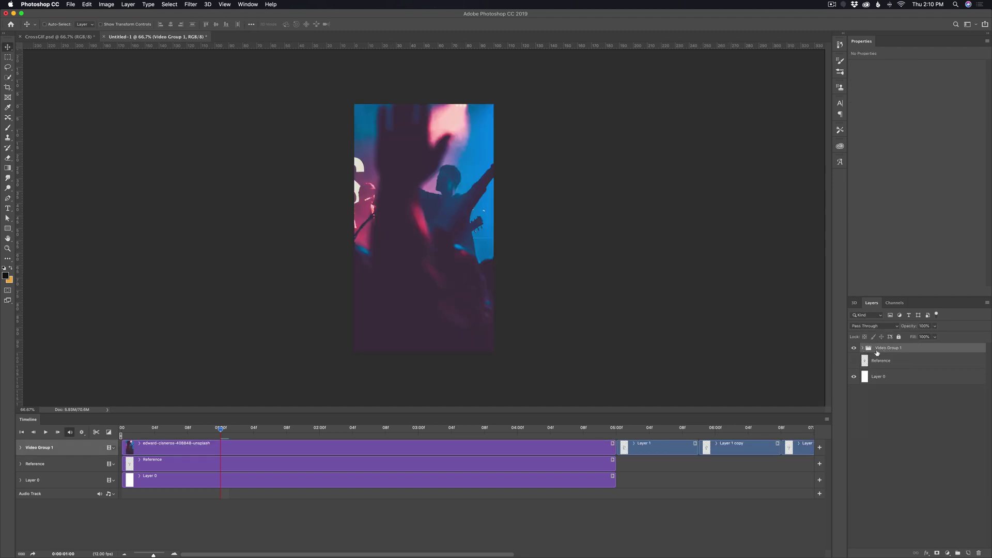
pyautogui.click(862, 348)
pyautogui.moveTo(858, 456); pyautogui.dragTo(855, 468)
pyautogui.click(862, 348)
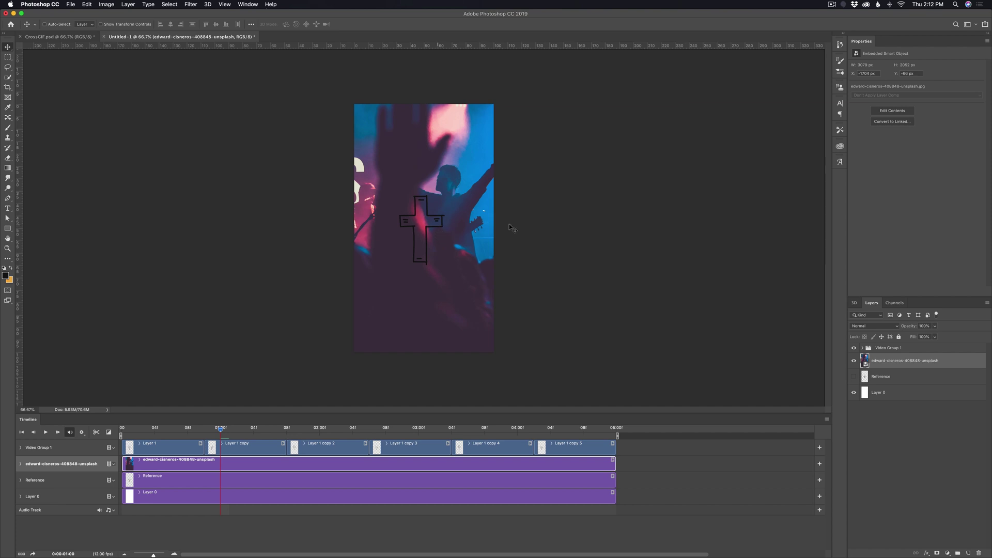
# Give Video Group 1 a Color Overlay layer style in pure white (#ffffff).
pyautogui.click(895, 348)
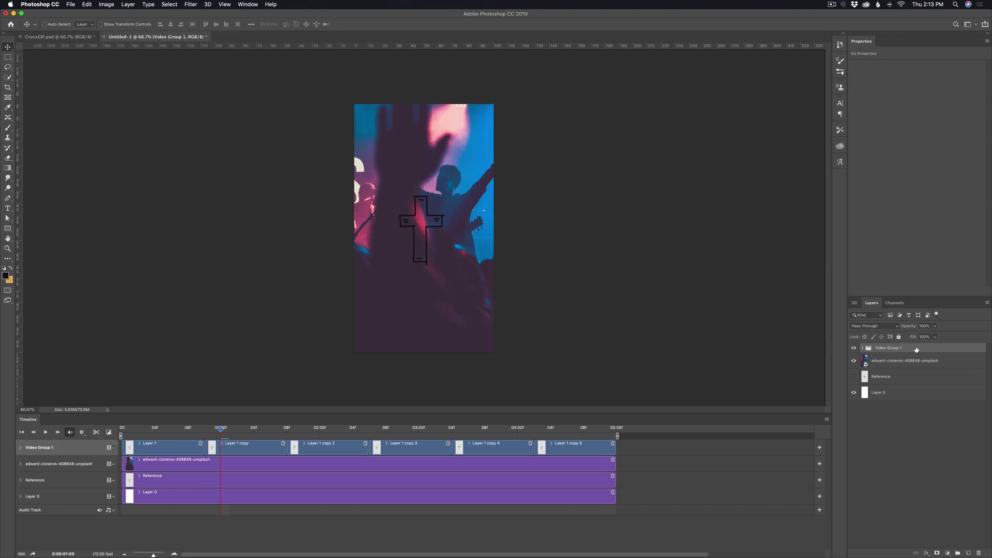
pyautogui.doubleClick(916, 351)
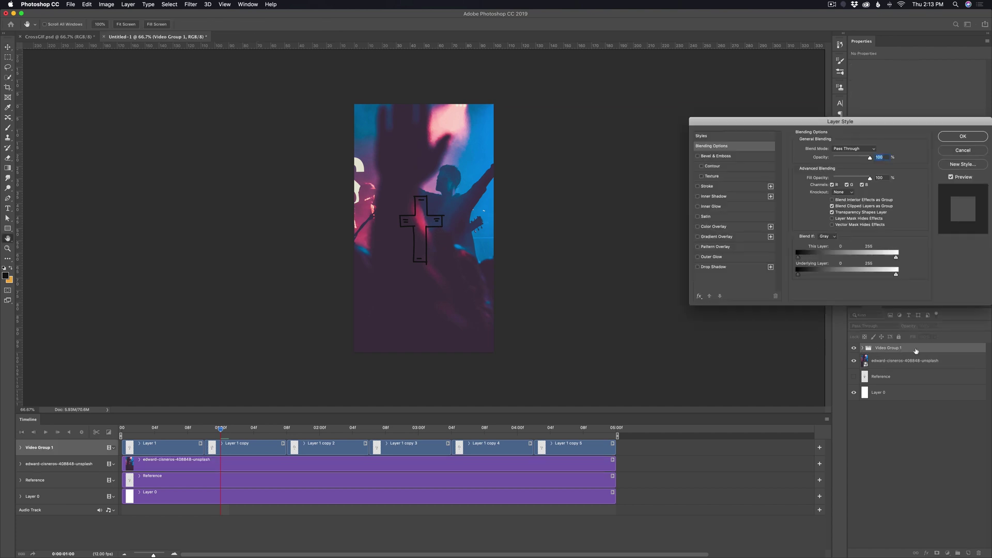
pyautogui.click(714, 228)
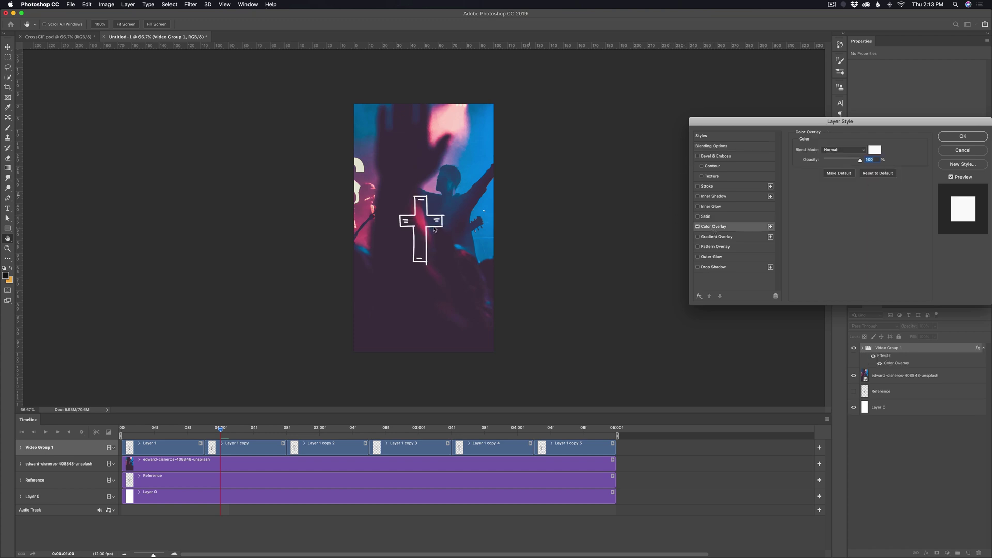
pyautogui.click(874, 150)
pyautogui.moveTo(783, 306); pyautogui.dragTo(814, 278)
pyautogui.moveTo(830, 384)
pyautogui.mouseDown()
pyautogui.moveTo(830, 352)
pyautogui.moveTo(830, 371)
pyautogui.mouseUp()
pyautogui.click(806, 311)
pyautogui.moveTo(806, 311); pyautogui.dragTo(684, 276)
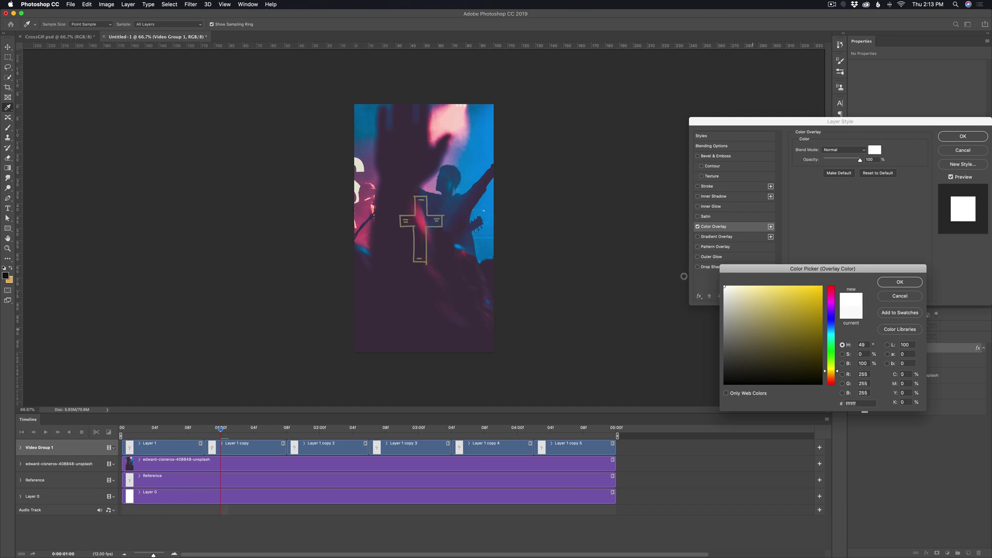
pyautogui.click(899, 284)
pyautogui.click(967, 135)
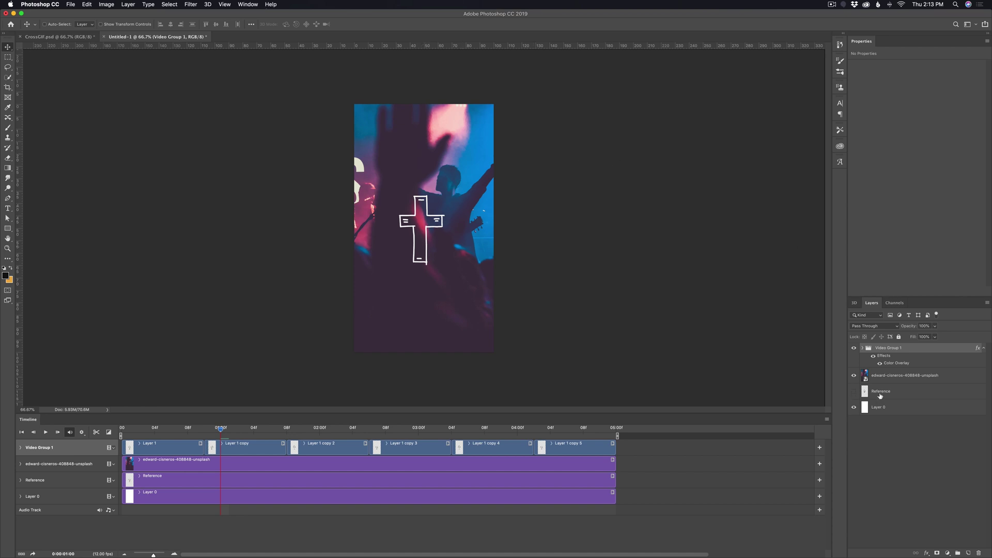
# Delete the concert photo layer and the white background Layer 0.
pyautogui.click(892, 381)
pyautogui.press('Delete')
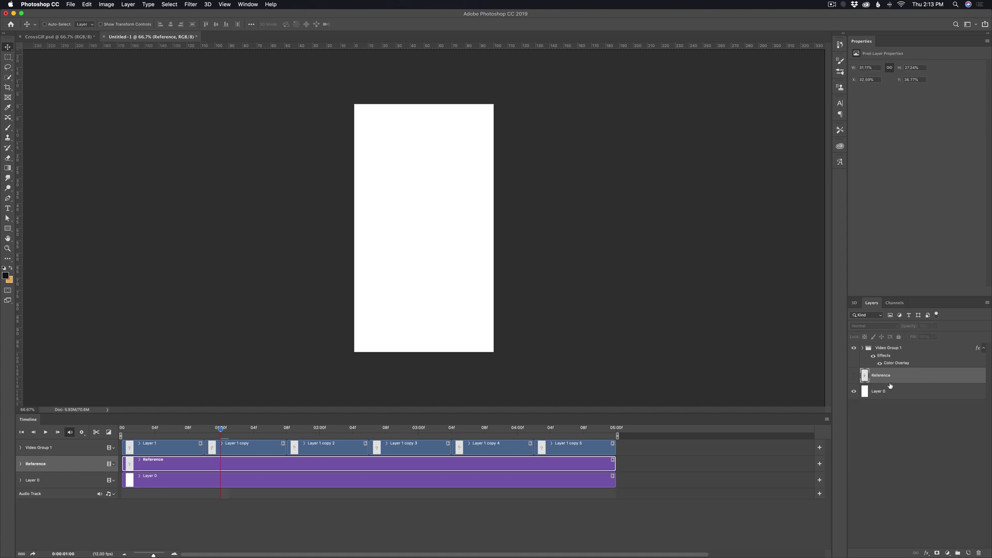
pyautogui.click(903, 395)
pyautogui.press('Delete')
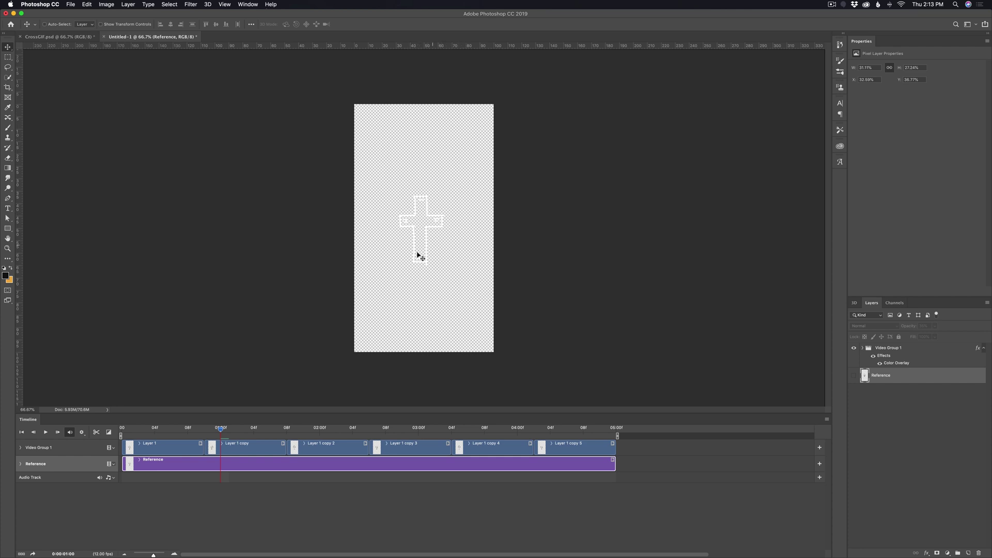
# Nudge Video Group 1 slightly right and preview the animation on the transparent canvas.
pyautogui.click(896, 352)
pyautogui.moveTo(429, 250); pyautogui.dragTo(434, 250)
pyautogui.moveTo(221, 428); pyautogui.dragTo(517, 428)
pyautogui.press('space')
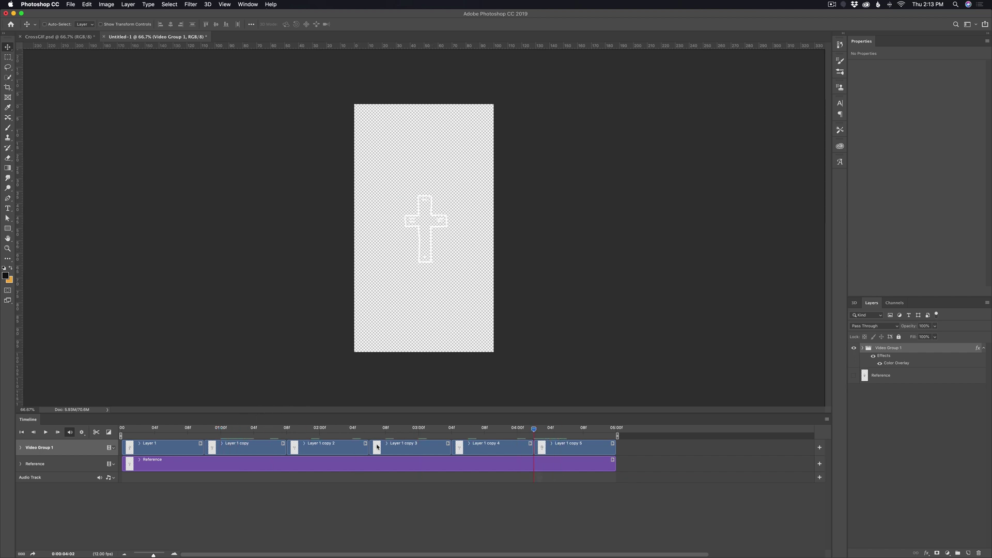
pyautogui.press('space')
# Crop the canvas tightly around the white cross, trimming top, bottom, left and right.
pyautogui.press('c')
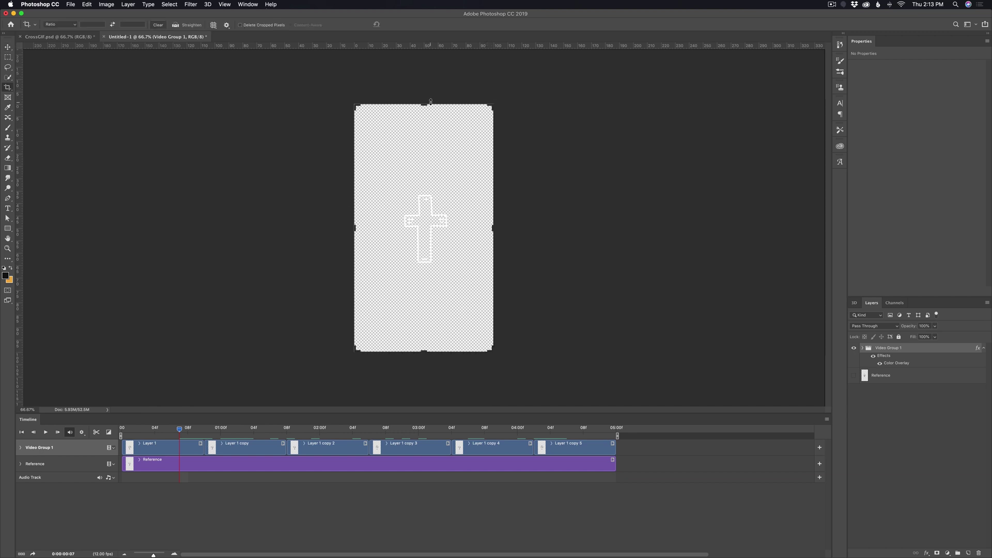
pyautogui.press('c')
pyautogui.moveTo(424, 106); pyautogui.dragTo(425, 146)
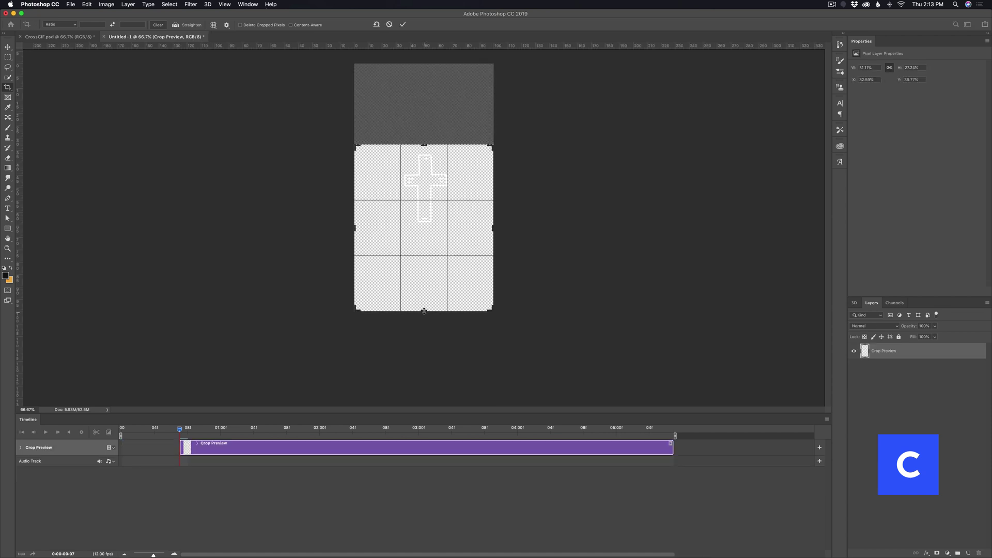
pyautogui.moveTo(424, 310); pyautogui.dragTo(426, 270)
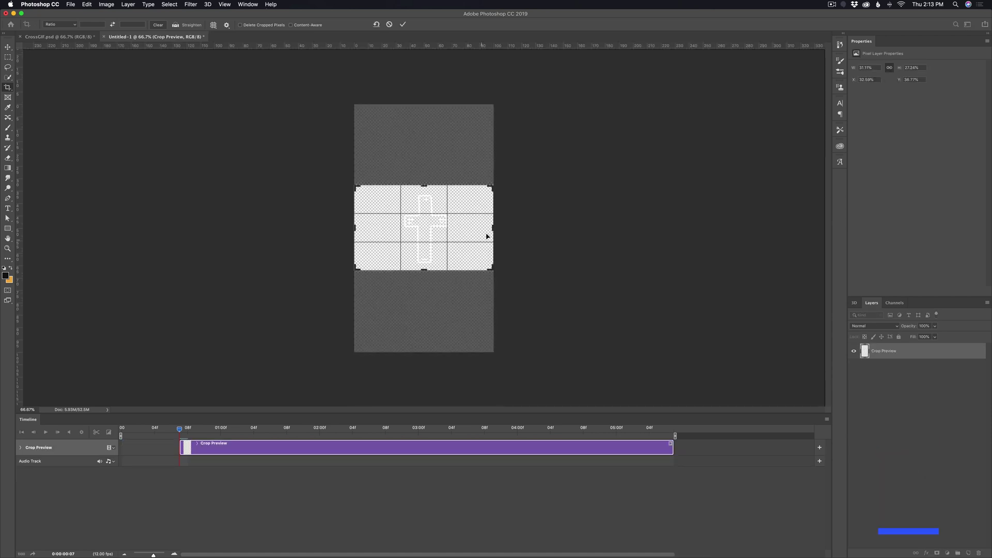
pyautogui.moveTo(492, 228); pyautogui.dragTo(471, 229)
pyautogui.moveTo(374, 228); pyautogui.dragTo(397, 228)
pyautogui.press('super+r')
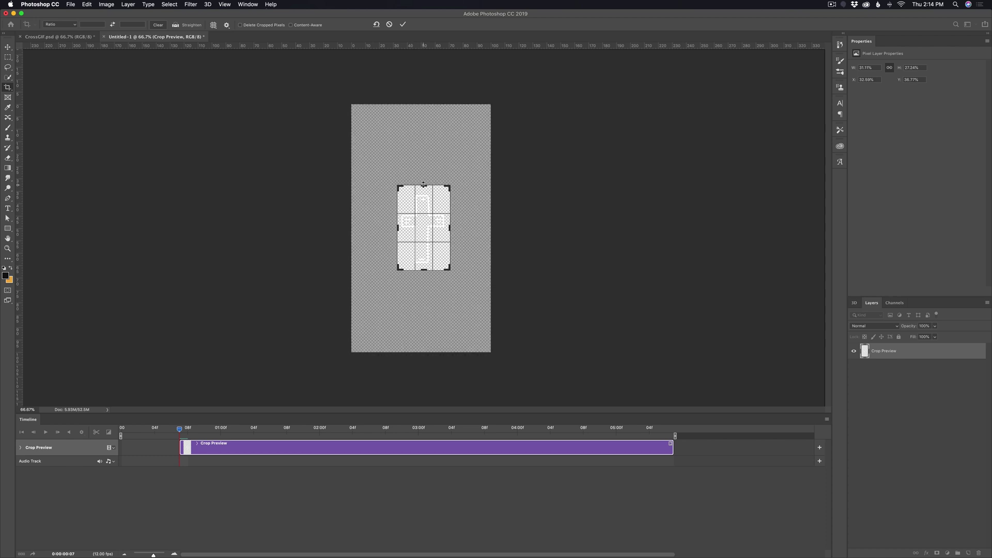
pyautogui.moveTo(423, 184); pyautogui.dragTo(423, 190)
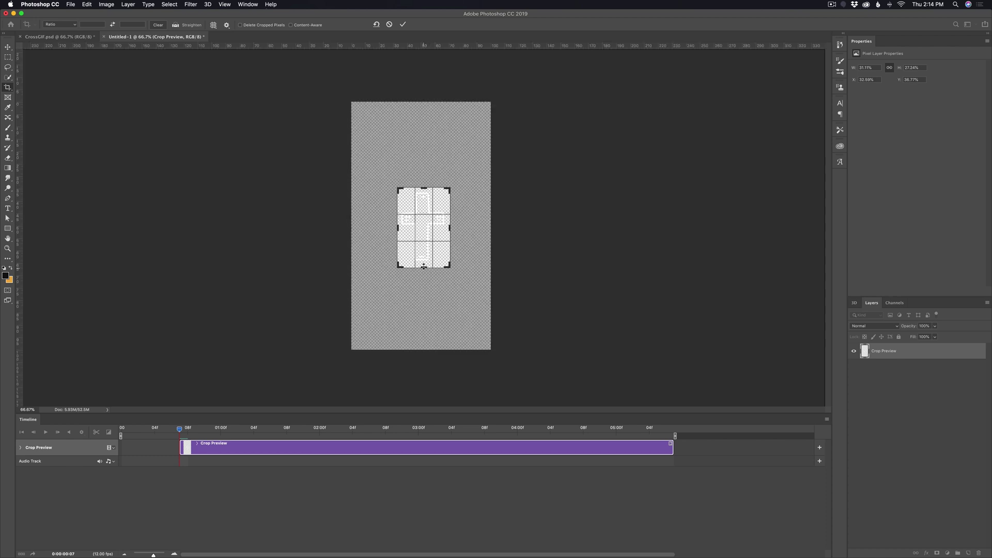
pyautogui.moveTo(424, 266); pyautogui.dragTo(423, 264)
pyautogui.press('Return')
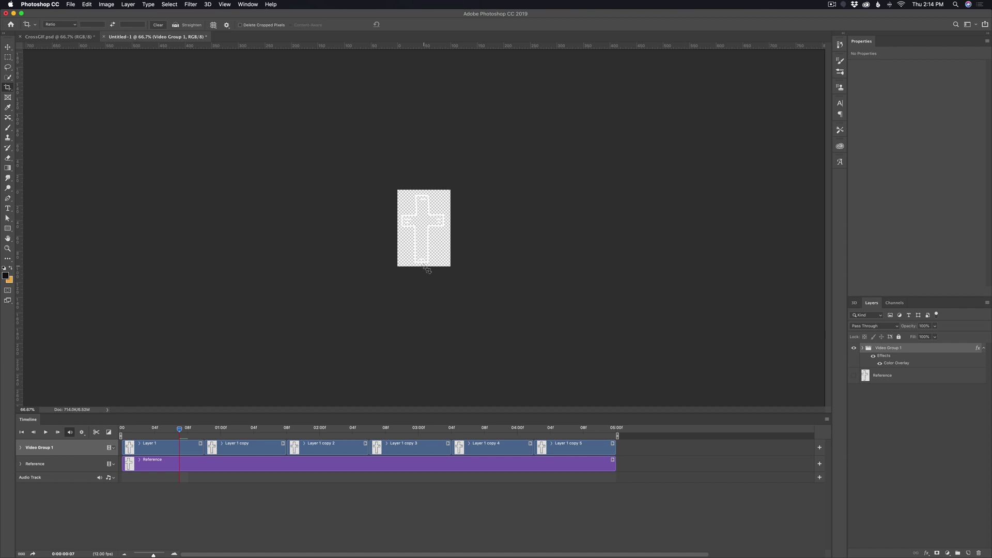
# Play and stop the cropped cross animation, then return to the Move tool.
pyautogui.press('space')
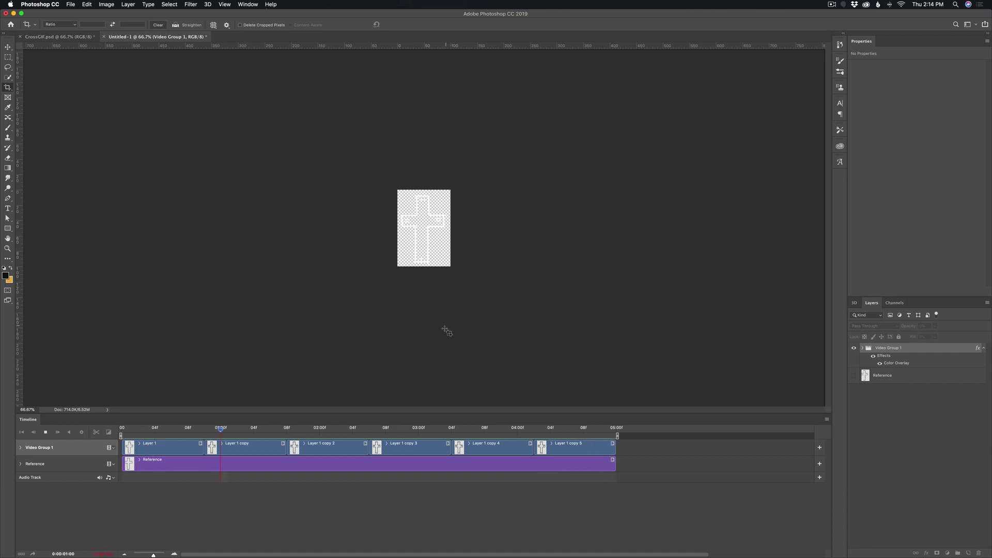
pyautogui.press('space')
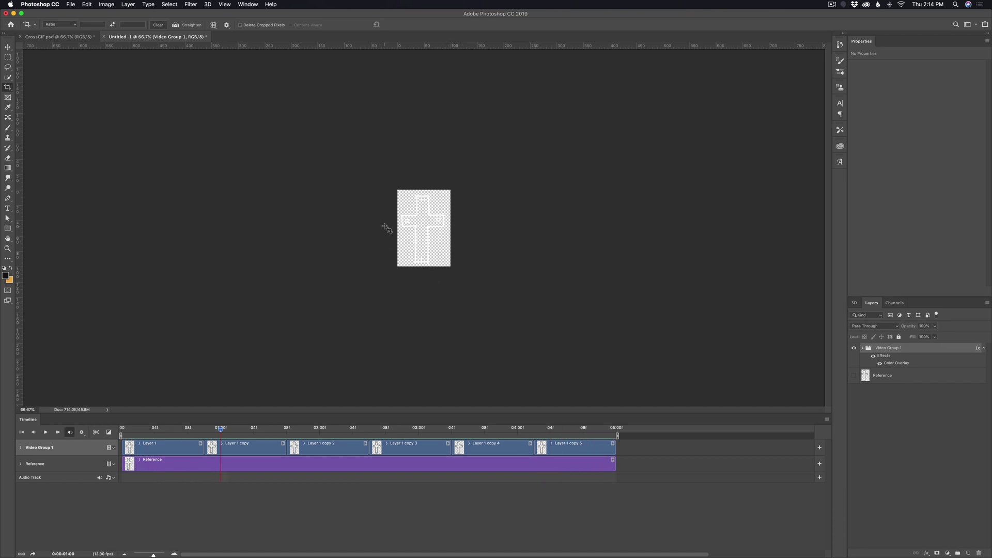
pyautogui.press('v')
# Open File > Export > Save for Web (Legacy).
pyautogui.click(70, 4)
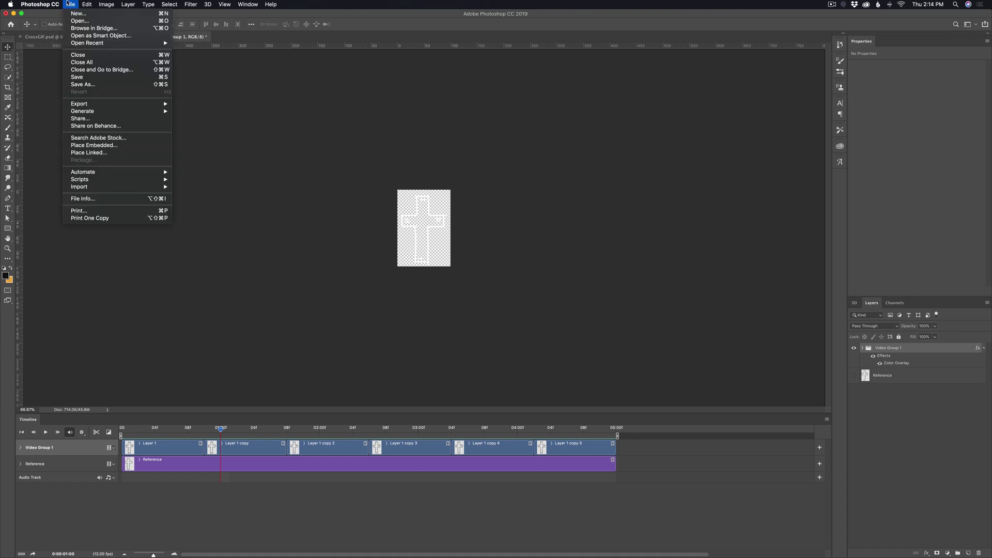
pyautogui.moveTo(93, 107)
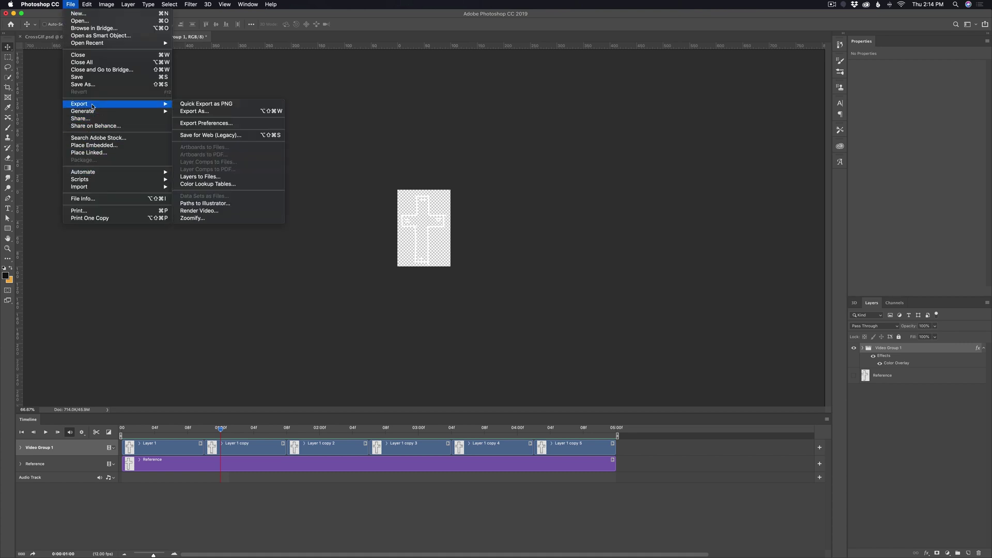
pyautogui.click(208, 136)
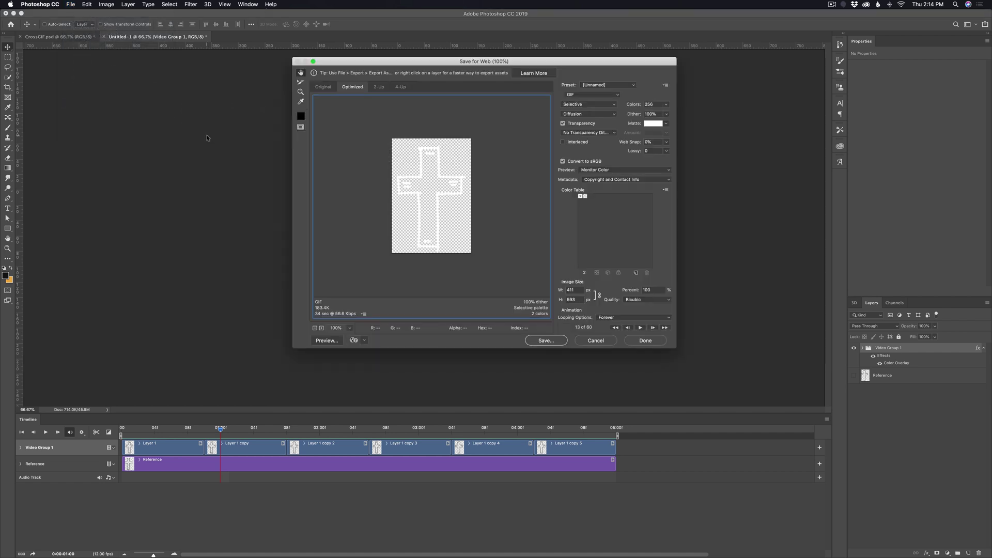
# Keep GIF format with Forever looping, preview the animation, and proceed to Save.
pyautogui.click(573, 96)
pyautogui.click(565, 97)
pyautogui.click(605, 318)
pyautogui.click(612, 321)
pyautogui.click(640, 328)
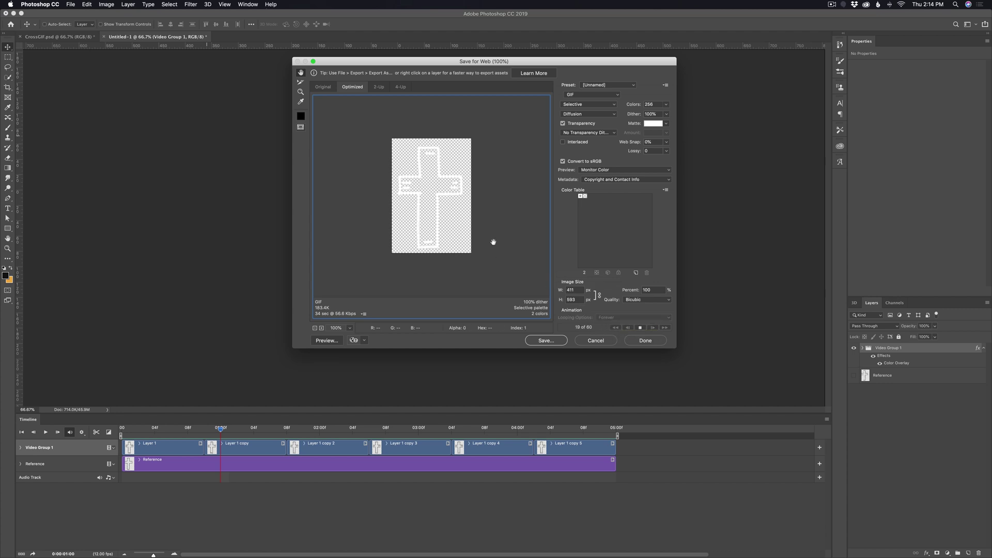
pyautogui.click(640, 328)
pyautogui.click(526, 340)
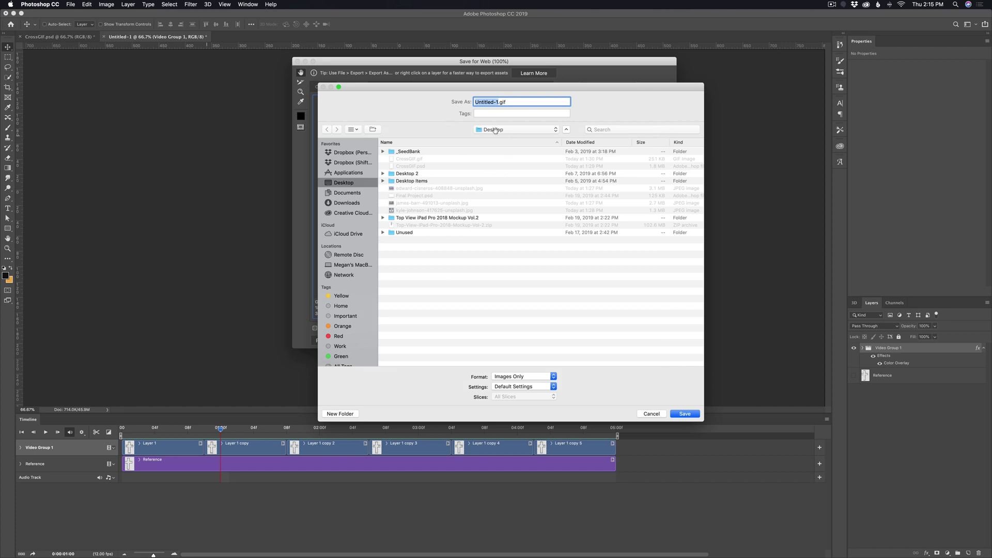
# Save the GIF to the Desktop as Cross_Sticker.gif.
pyautogui.write('Animate')
pyautogui.press('BackSpace')
pyautogui.press('BackSpace')
pyautogui.press('BackSpace')
pyautogui.press('BackSpace')
pyautogui.press('BackSpace')
pyautogui.press('BackSpace')
pyautogui.write('Cross_Sticker')
pyautogui.click(675, 413)
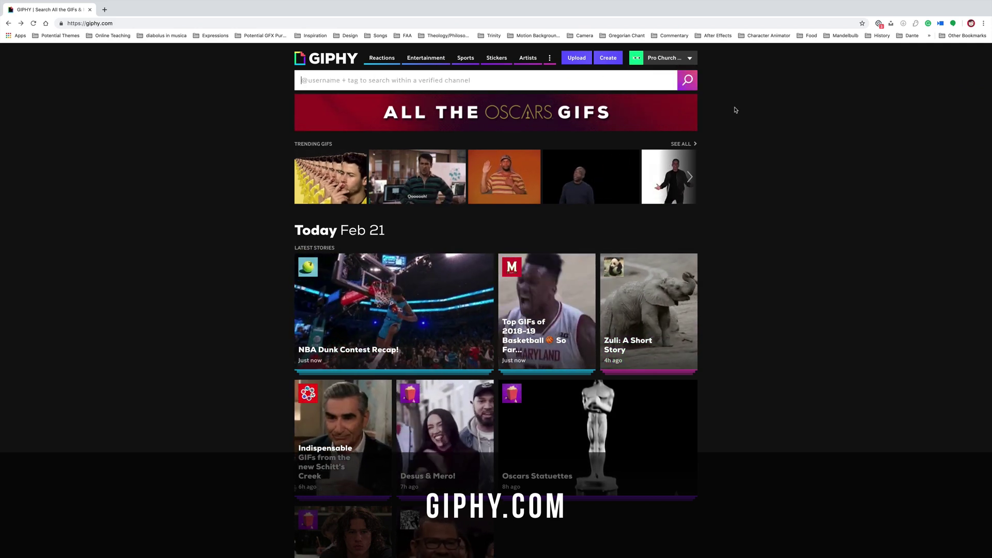
# Upload Cross_Sticker.gif from the Desktop through GIPHY's Upload page.
pyautogui.click(577, 58)
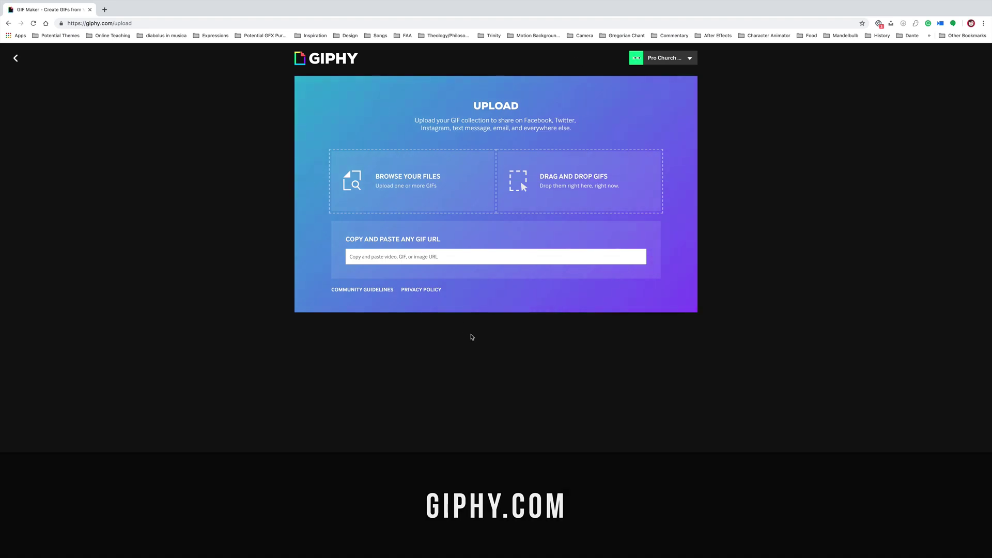
pyautogui.click(393, 180)
pyautogui.click(440, 39)
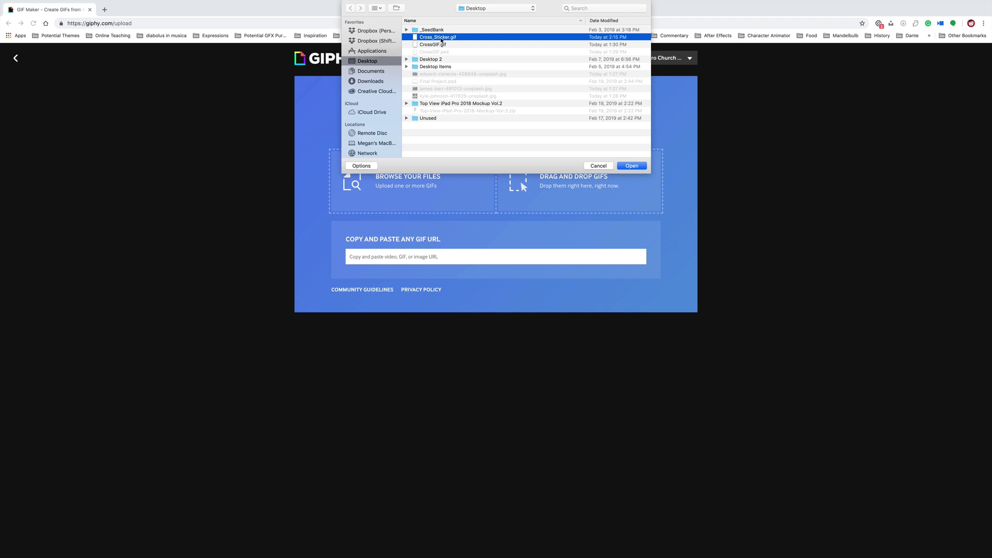
pyautogui.click(635, 167)
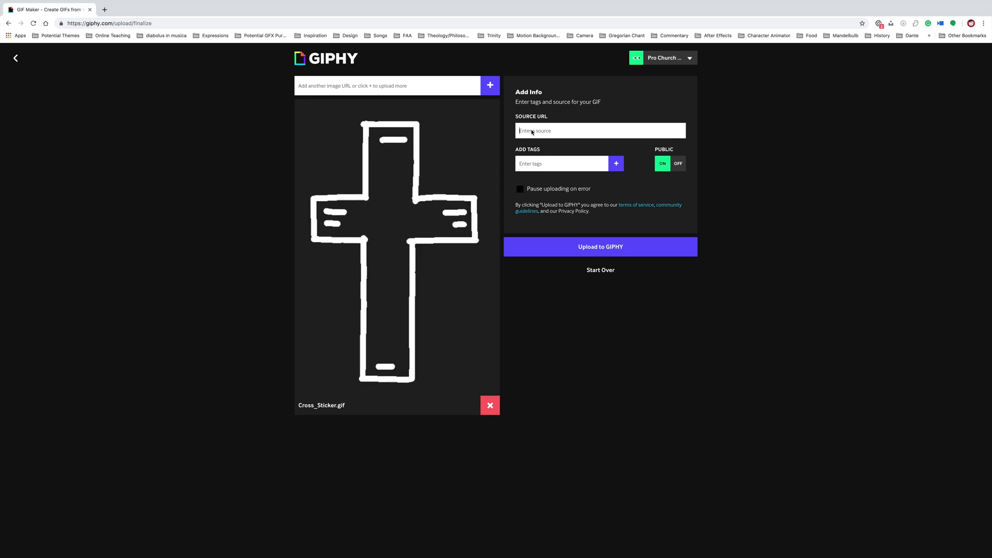
# Enter prochurchmedia.com as the Source URL.
pyautogui.write('prochur')
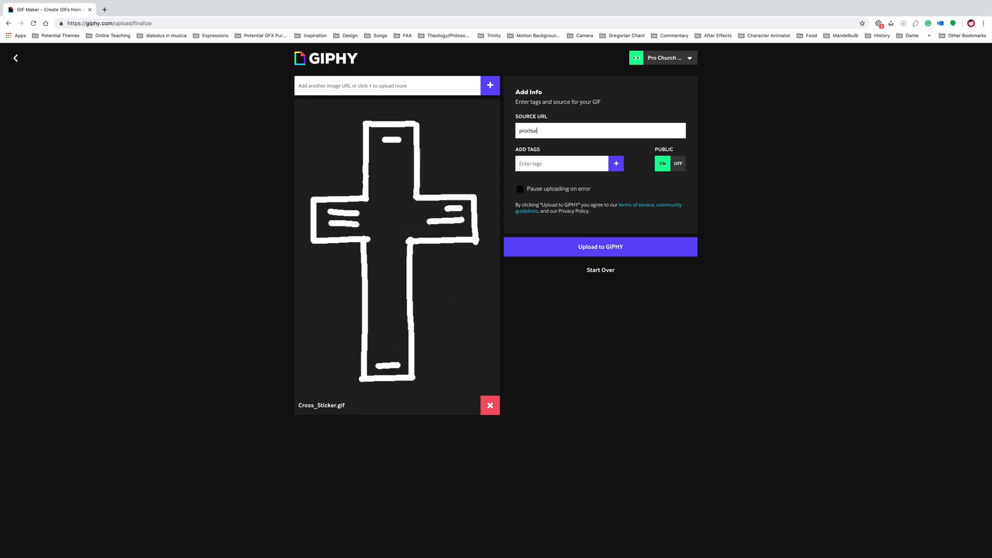
pyautogui.write('ch.ed')
pyautogui.press('BackSpace')
pyautogui.press('BackSpace')
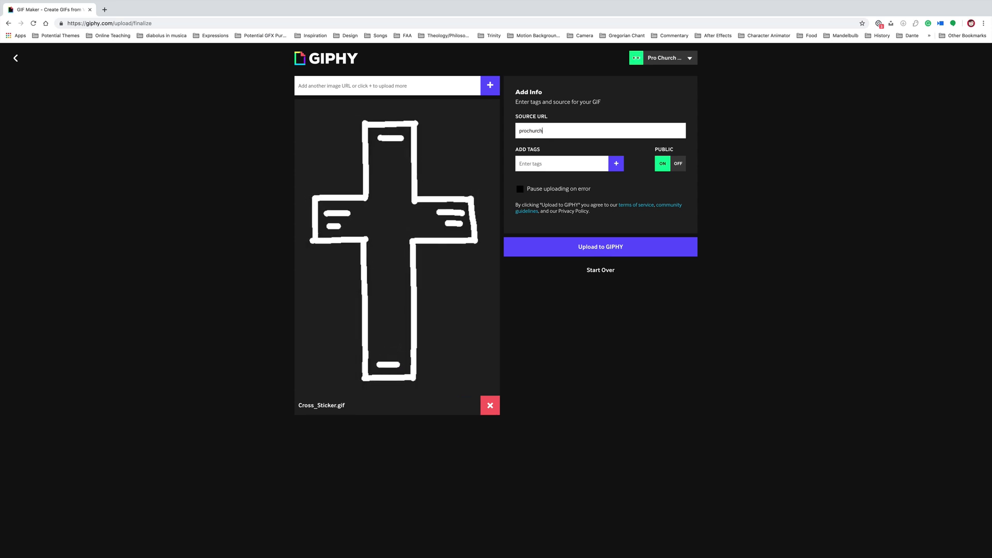
pyautogui.write('media.com')
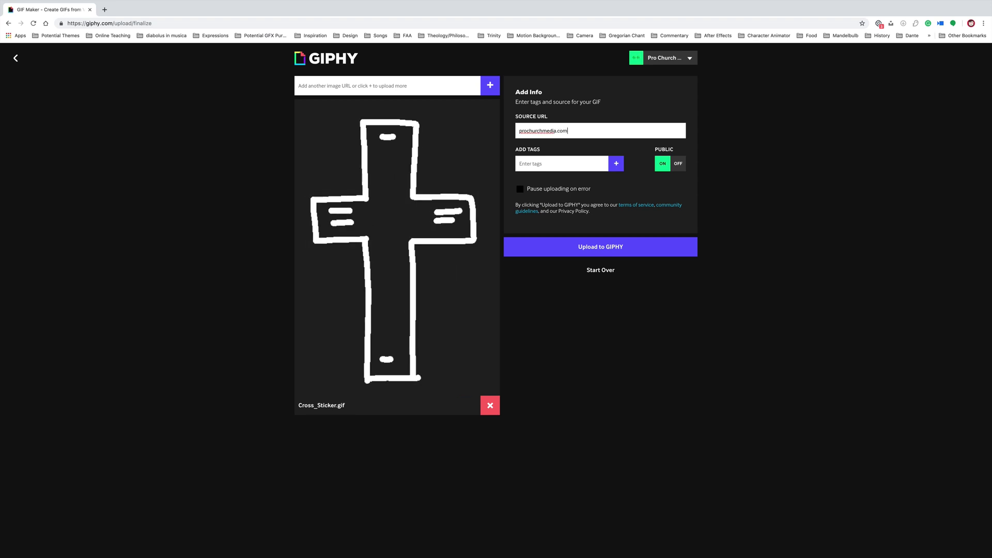
# Add tags cross, christian, church, salvation, prochurchmedia and pro church media.
pyautogui.click(537, 166)
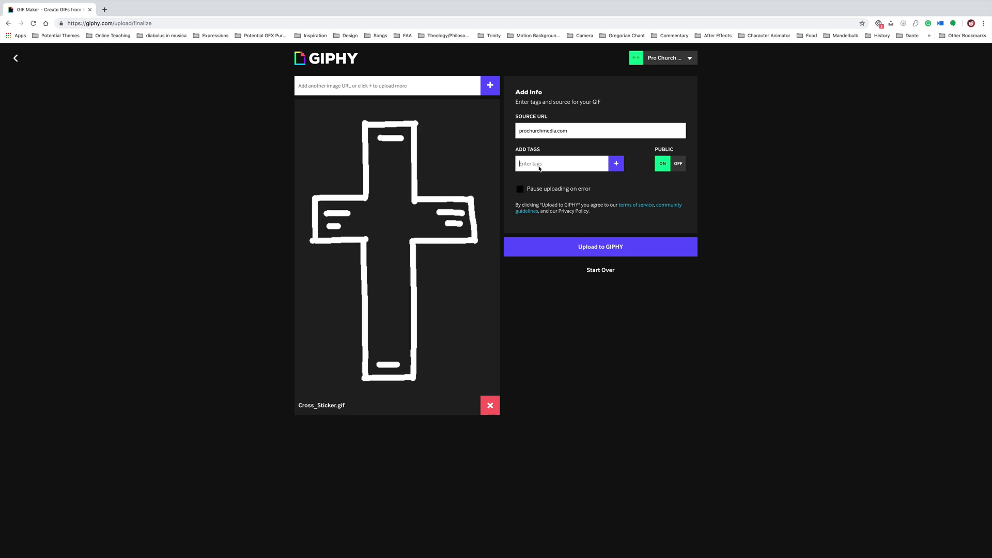
pyautogui.write('cross, ')
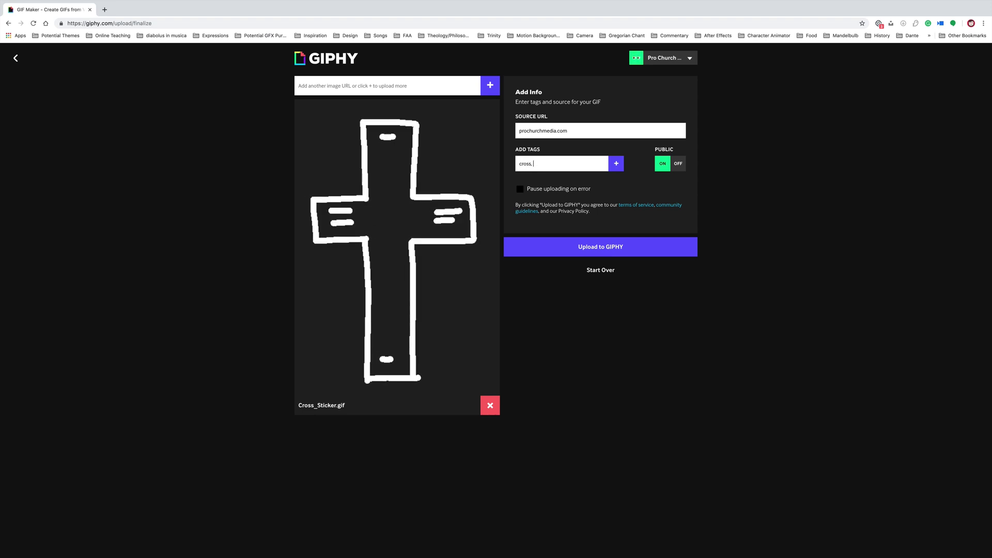
pyautogui.write('christian, church, salva')
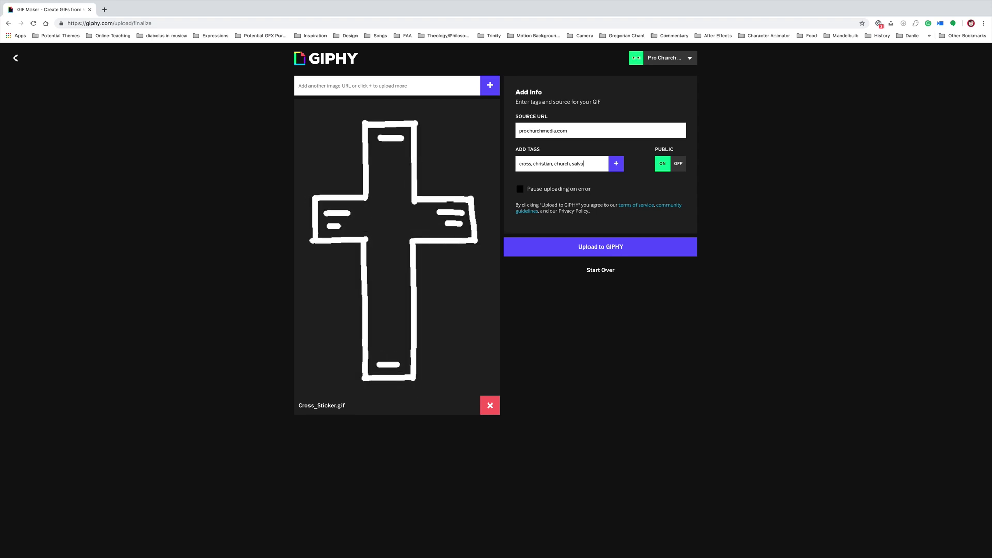
pyautogui.write('tion, prochurc')
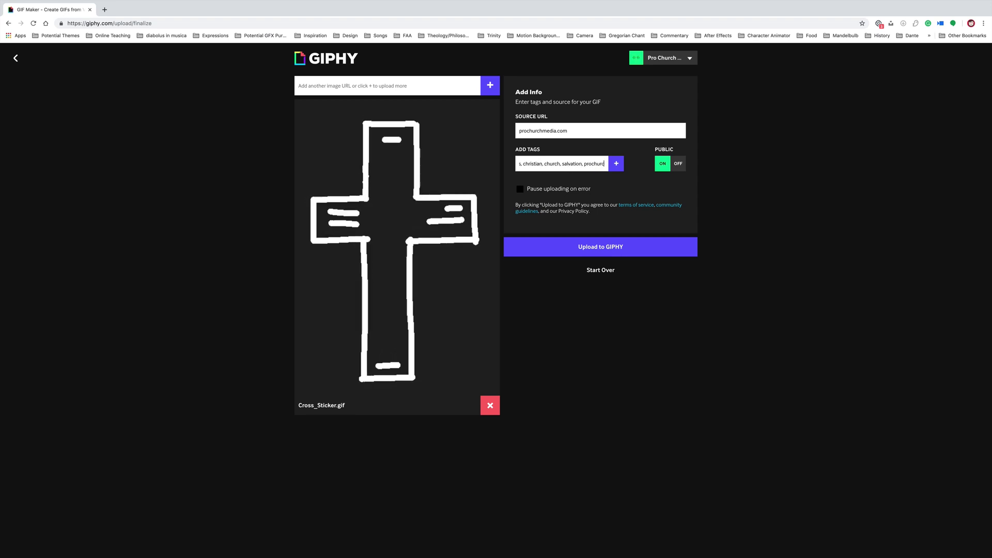
pyautogui.write('hmedia, pro church')
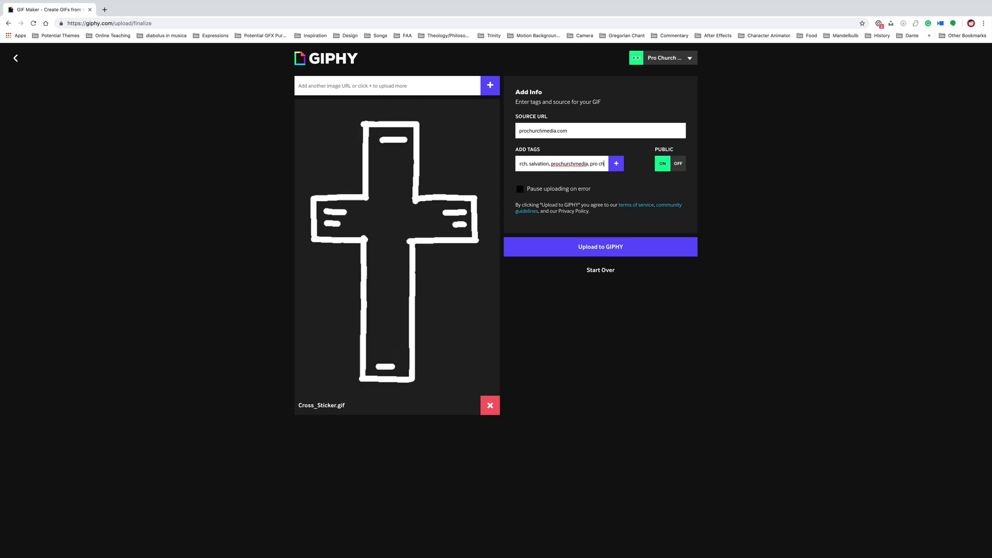
pyautogui.write(' media.')
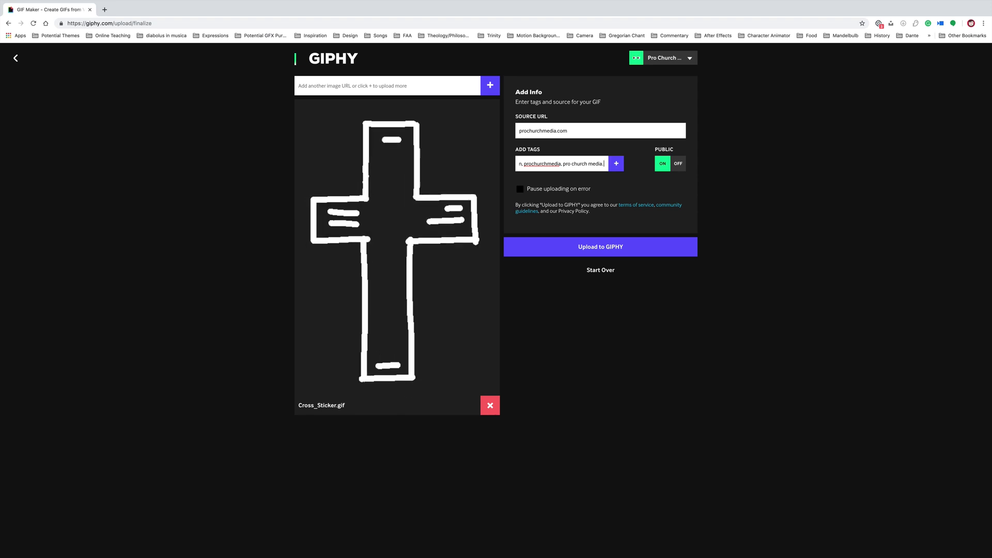
pyautogui.click(615, 163)
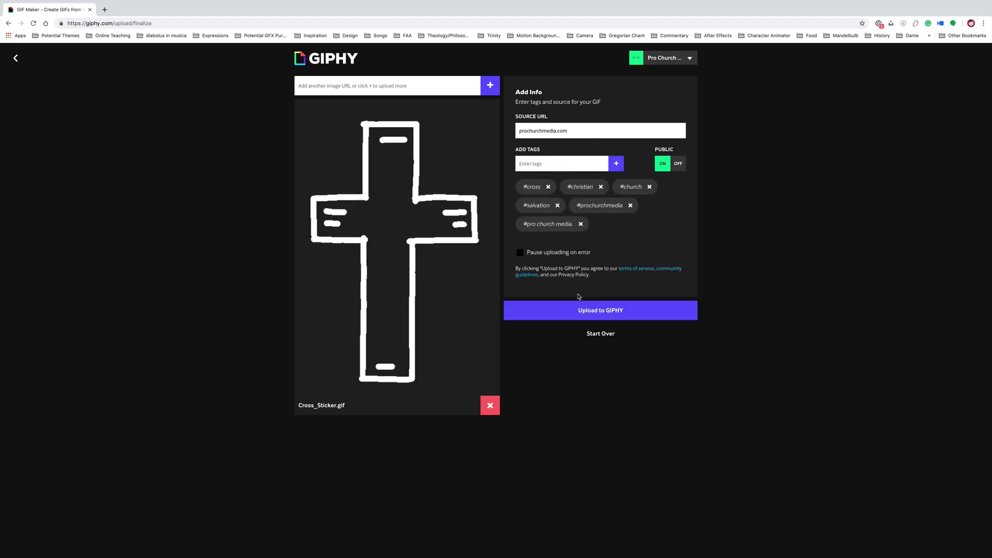